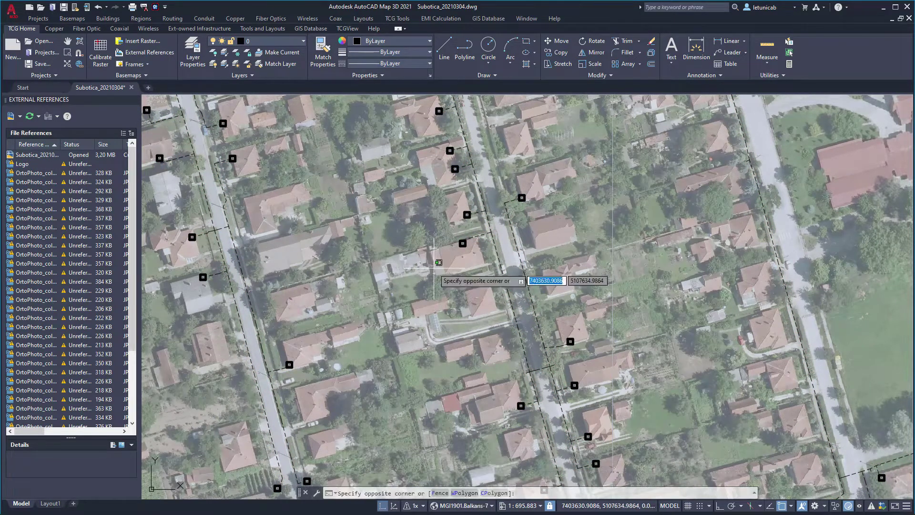
# Finish the window selection, then zoom out and pan to frame the whole route network.
pyautogui.click(429, 270)
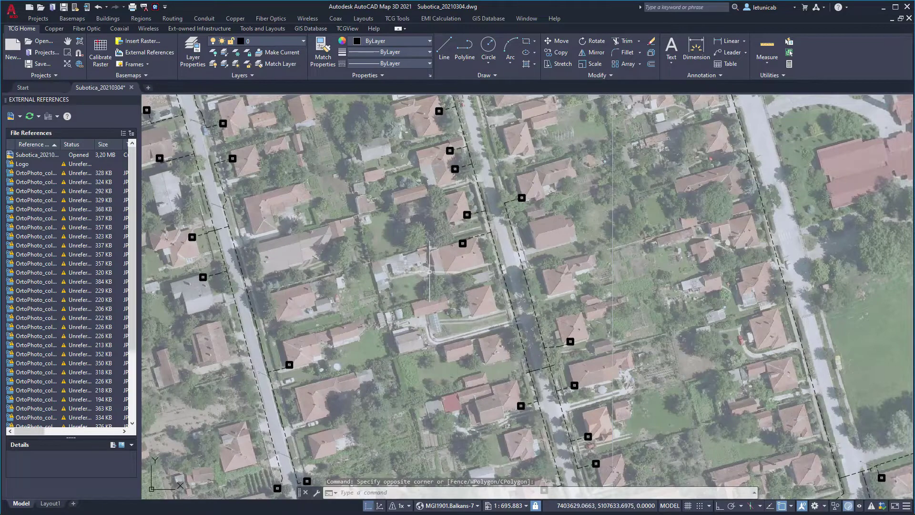
pyautogui.scroll(-6, 448, 262)
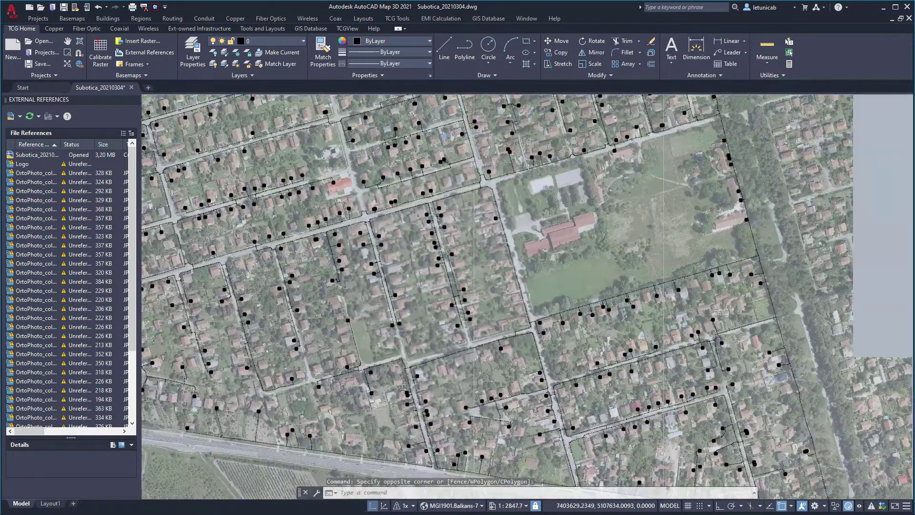
pyautogui.scroll(-2, 423, 265)
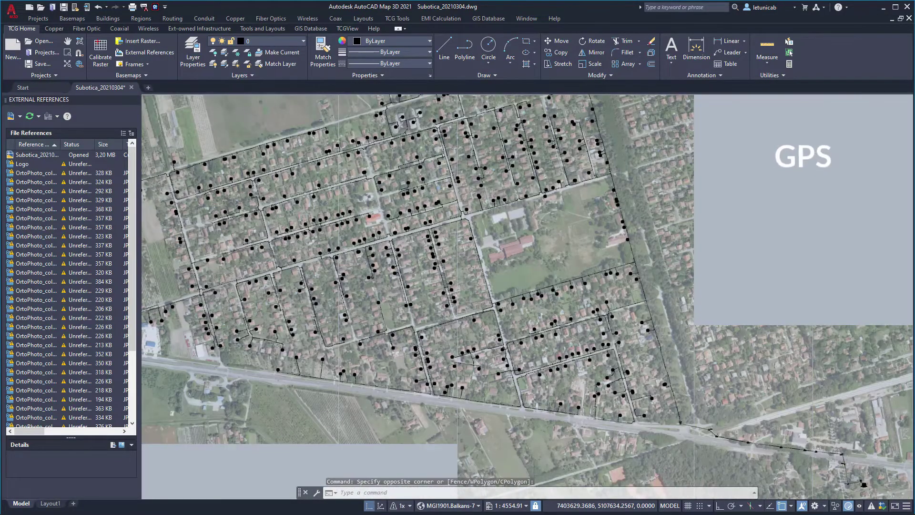
pyautogui.scroll(-4, 429, 254)
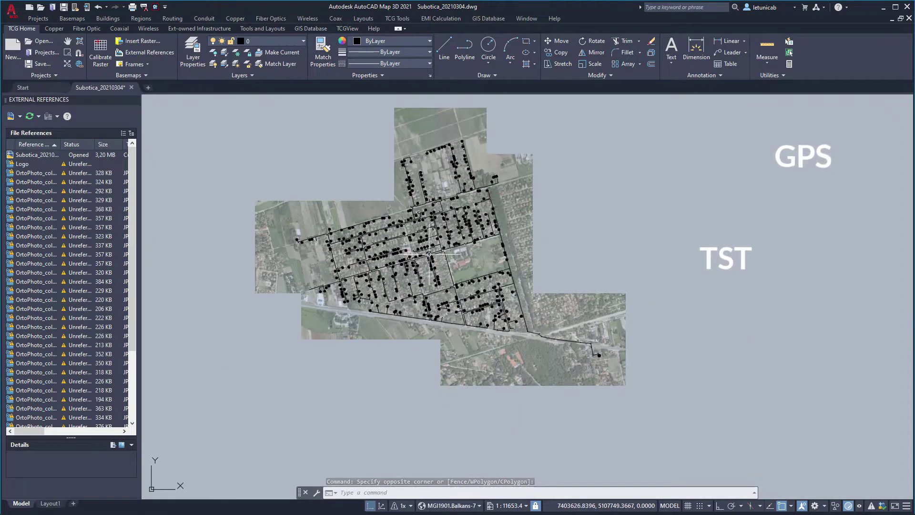
pyautogui.moveTo(429, 254); pyautogui.dragTo(456, 287)
pyautogui.scroll(2, 459, 283)
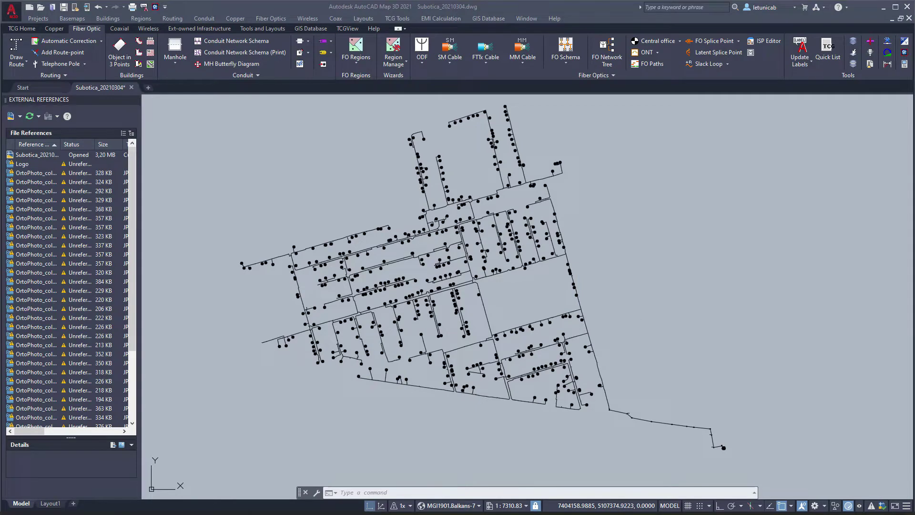
# Save the drawing, close the External References palette, and recentre the network.
pyautogui.hotkey('ctrl', 's')
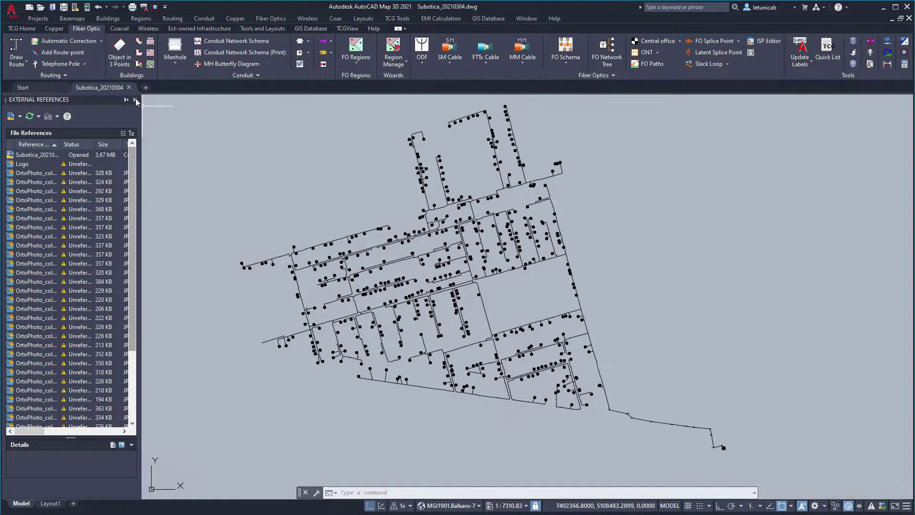
pyautogui.click(136, 100)
pyautogui.moveTo(253, 198); pyautogui.dragTo(340, 251)
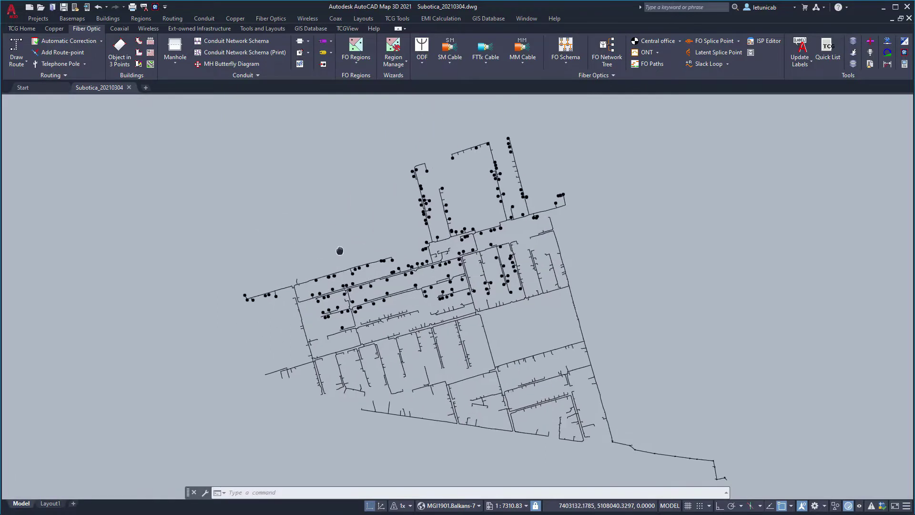
# Start the FO Regions FTTH Wizard to cluster the 506 drop sites into groups of 25 to 32.
pyautogui.click(359, 50)
pyautogui.moveTo(158, 124); pyautogui.dragTo(227, 125)
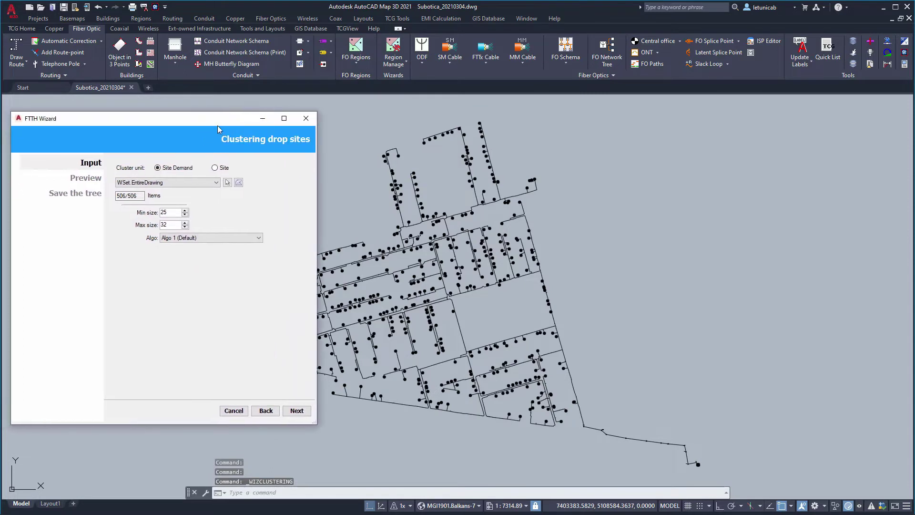
# Preview and inspect the proposed clusters, then accept them with polygon boundaries and supply centers.
pyautogui.click(296, 410)
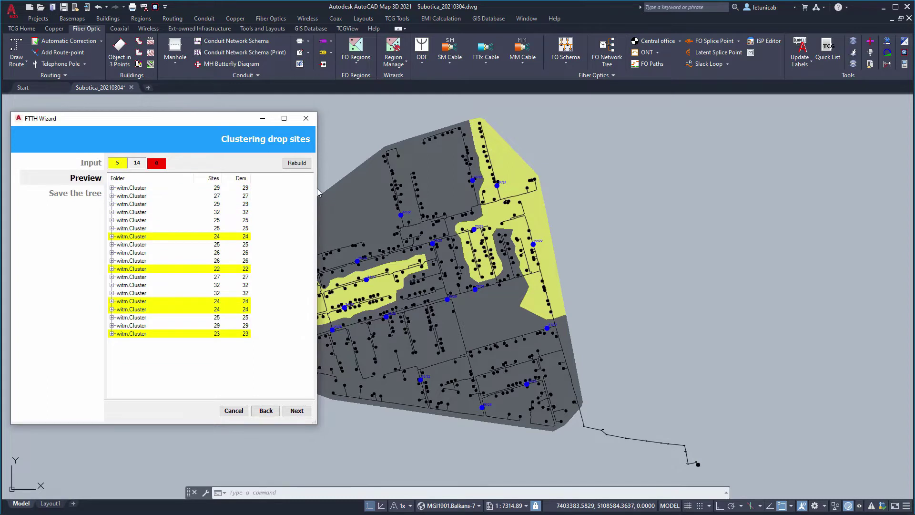
pyautogui.moveTo(316, 189); pyautogui.dragTo(255, 187)
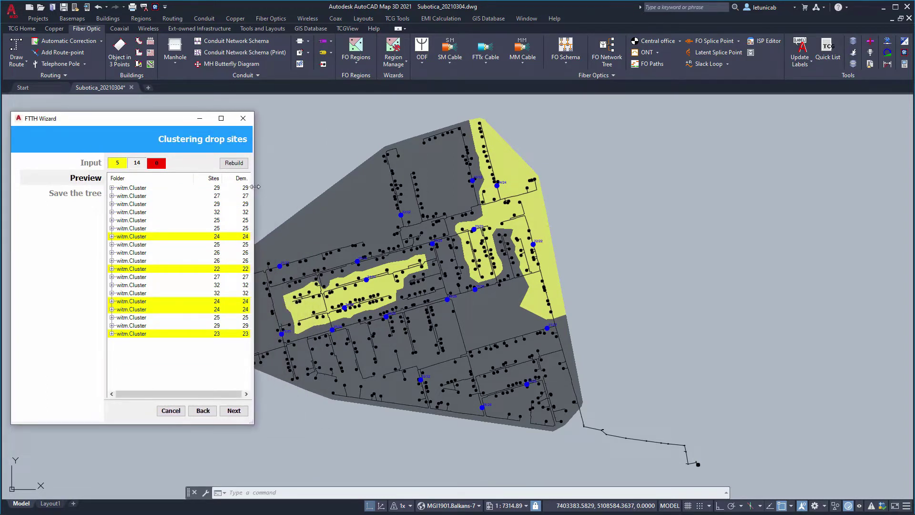
pyautogui.click(346, 202)
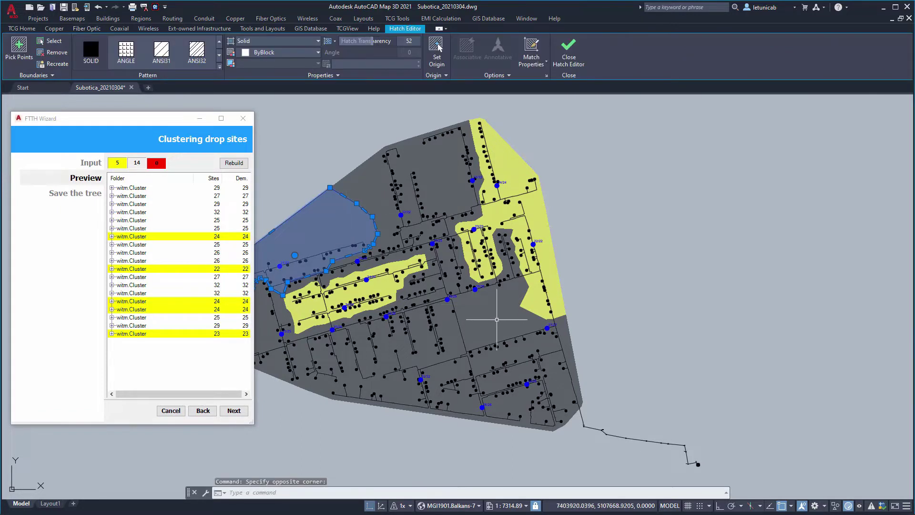
pyautogui.click(491, 319)
pyautogui.click(440, 173)
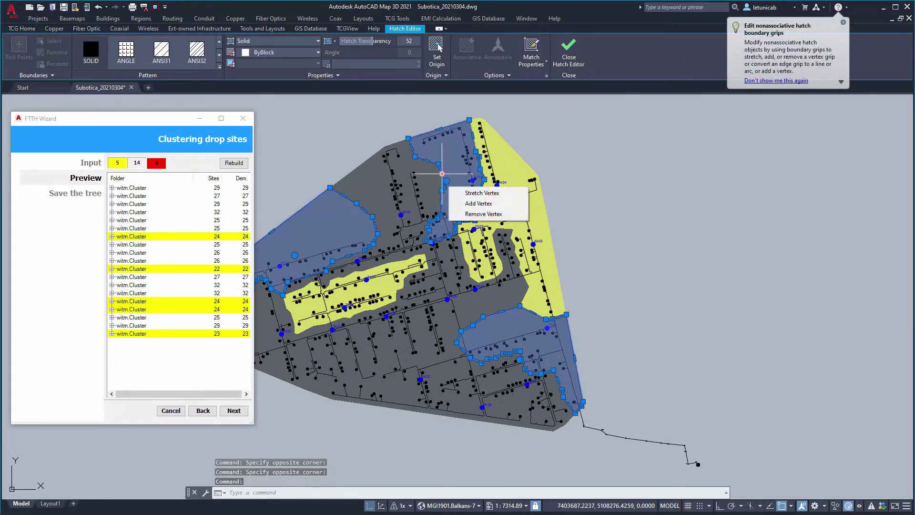
pyautogui.click(233, 410)
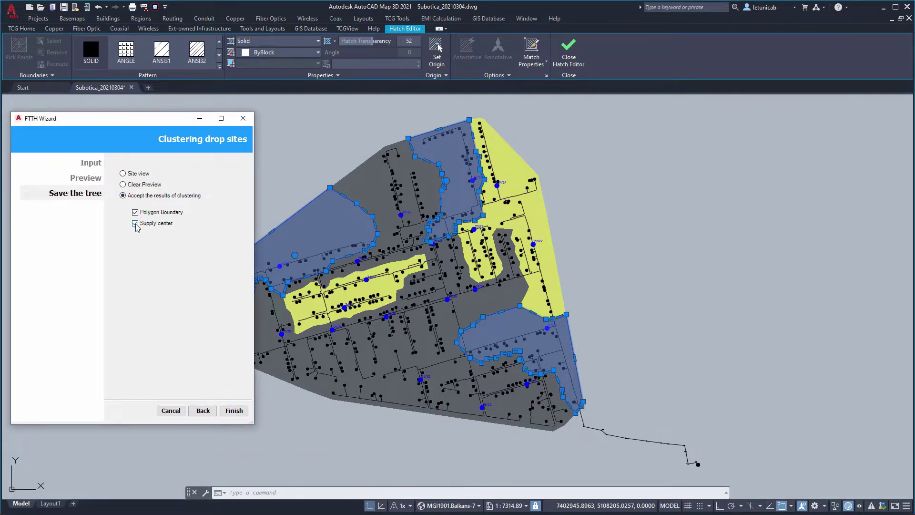
pyautogui.click(233, 411)
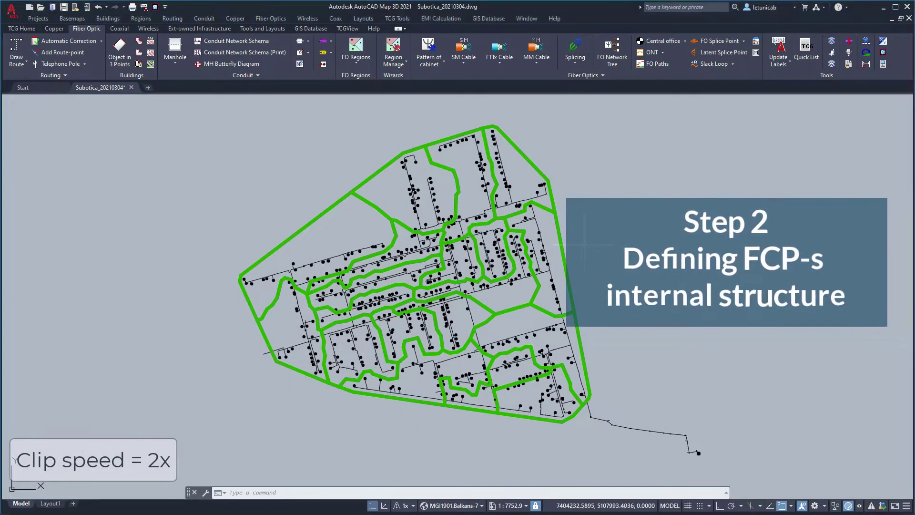
# Zoom in and open the Splicing editor on the distribution cabinet.
pyautogui.scroll(4, 455, 252)
pyautogui.scroll(4, 455, 228)
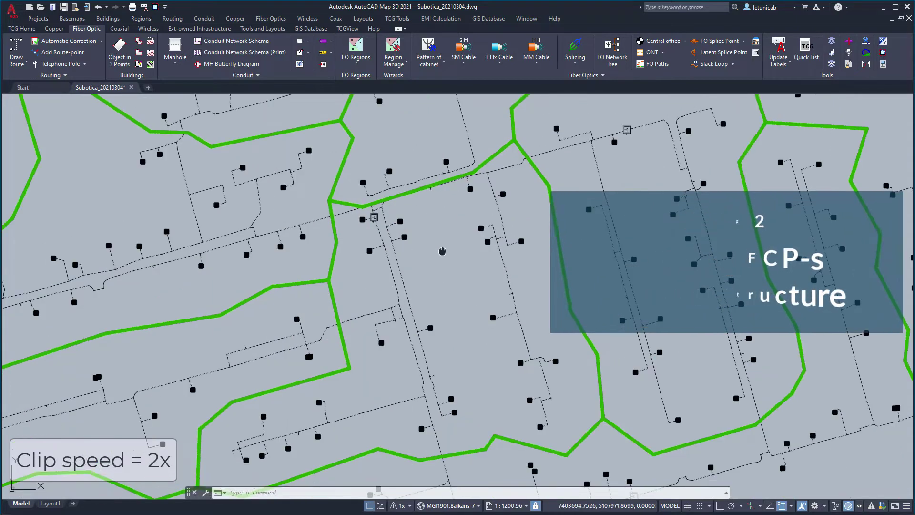
pyautogui.click(579, 52)
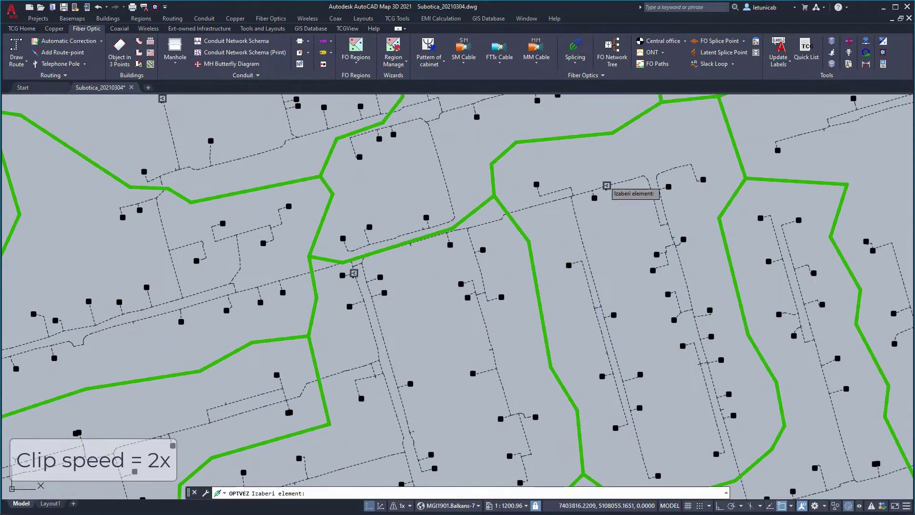
pyautogui.click(607, 186)
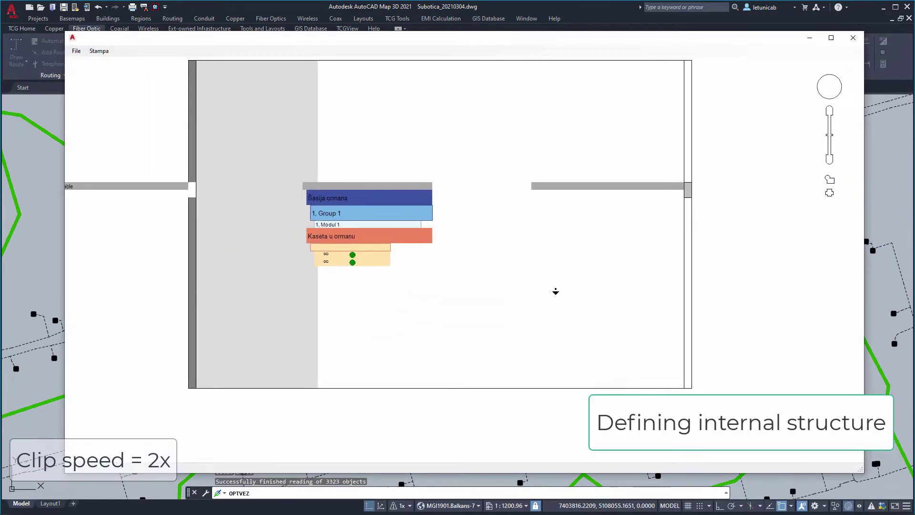
# Replace Modul 1 in Group 1 with a 48-port SC/APC module.
pyautogui.rightClick(385, 225)
pyautogui.click(417, 289)
pyautogui.click(469, 278)
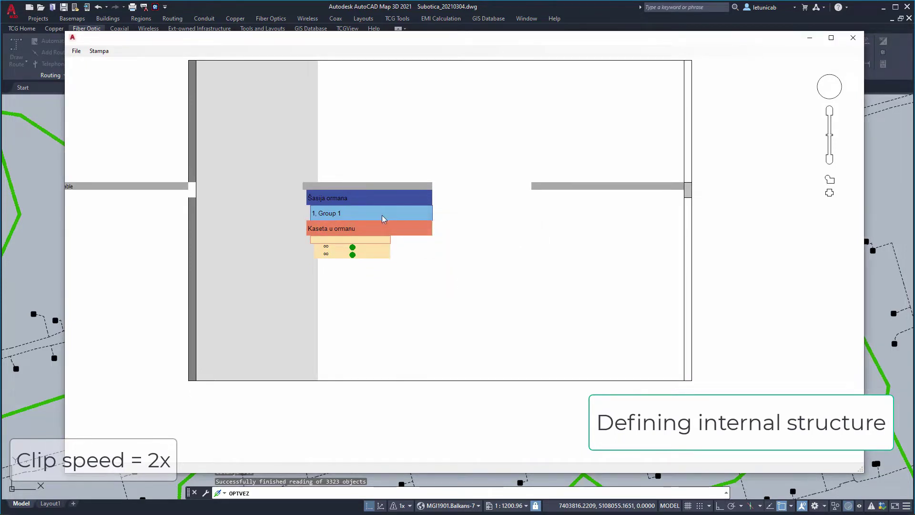
pyautogui.rightClick(380, 211)
pyautogui.click(405, 261)
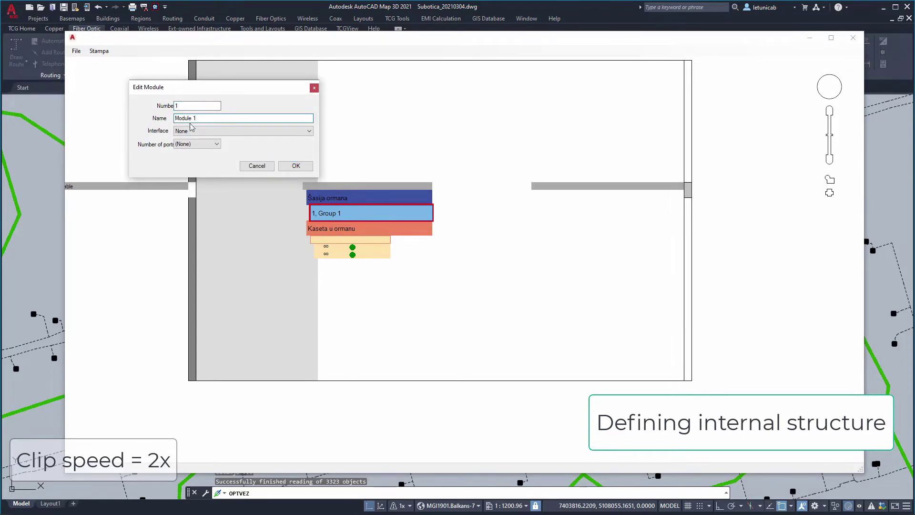
pyautogui.click(191, 131)
pyautogui.click(190, 150)
pyautogui.click(197, 144)
pyautogui.click(191, 212)
pyautogui.click(295, 165)
# Define the empty slot as Splitter 1, a PASSIVE OPTICAL NETWORK S 1/32 splitter.
pyautogui.scroll(-3, 363, 194)
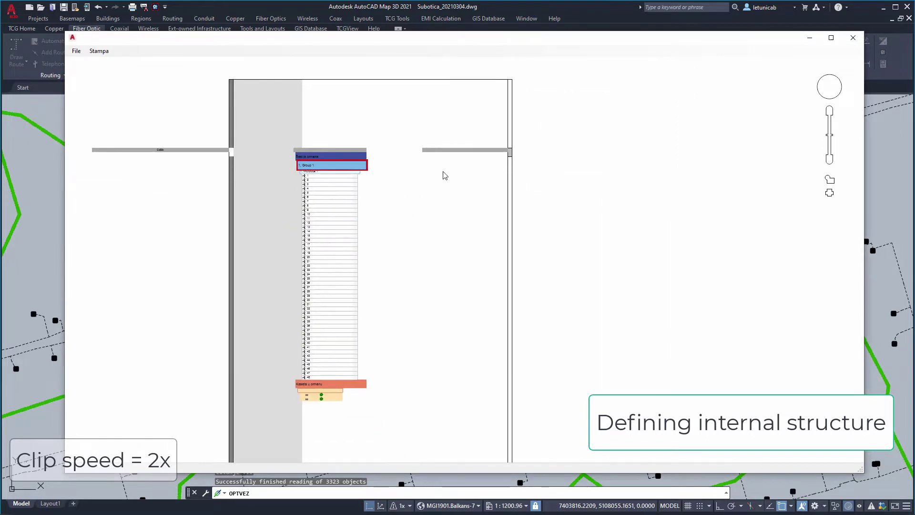
pyautogui.rightClick(455, 154)
pyautogui.click(474, 180)
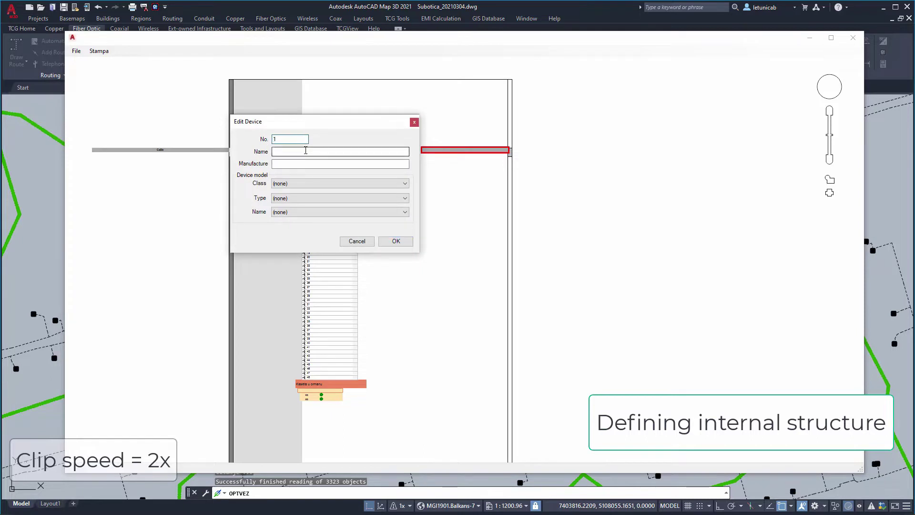
pyautogui.write('Splitter 1')
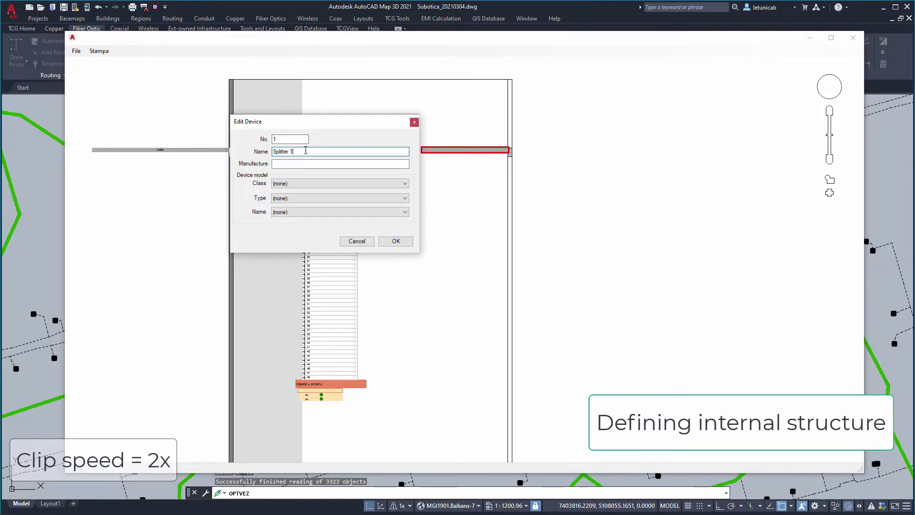
pyautogui.click(310, 183)
pyautogui.click(305, 202)
pyautogui.click(303, 198)
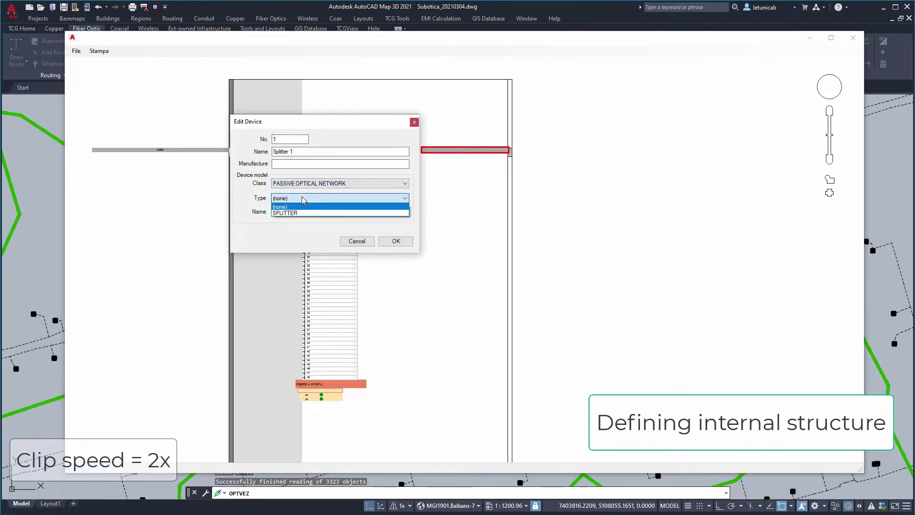
pyautogui.click(286, 212)
pyautogui.click(305, 211)
pyautogui.click(306, 254)
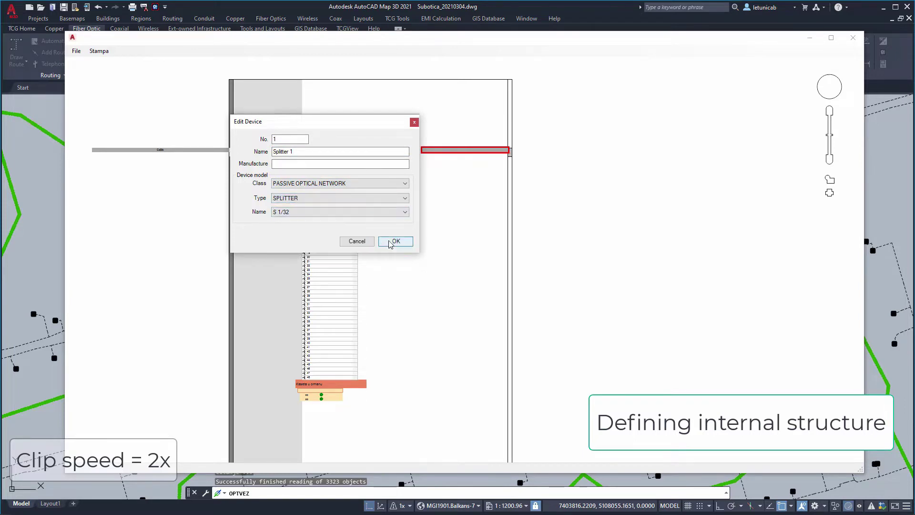
pyautogui.click(395, 241)
# Save the cabinet layout as pattern 'Pattern 1' and close the FO node editor, keeping changes.
pyautogui.click(76, 51)
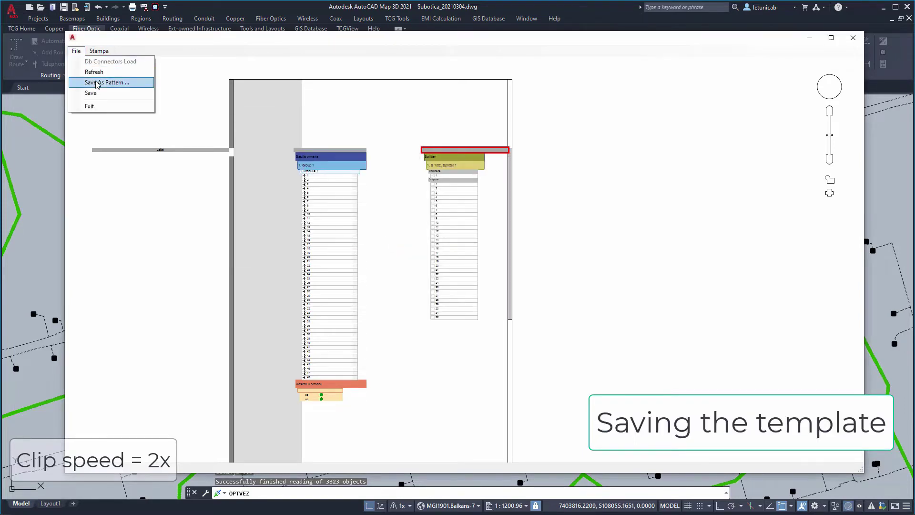
pyautogui.click(95, 81)
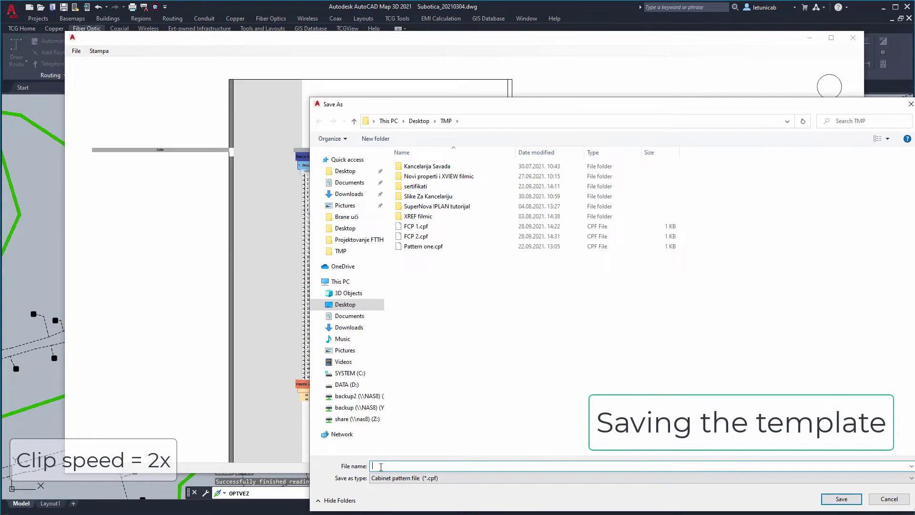
pyautogui.write('Pattern 1')
pyautogui.click(841, 499)
pyautogui.click(852, 37)
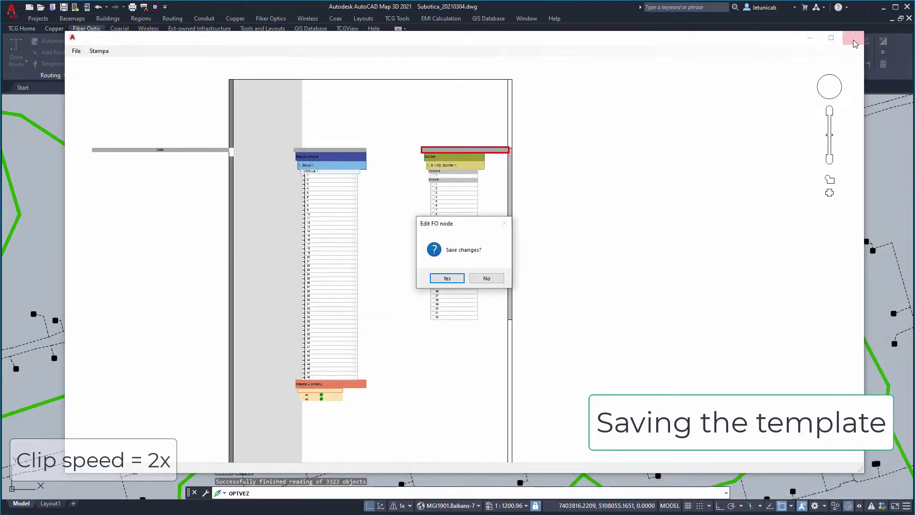
pyautogui.click(447, 278)
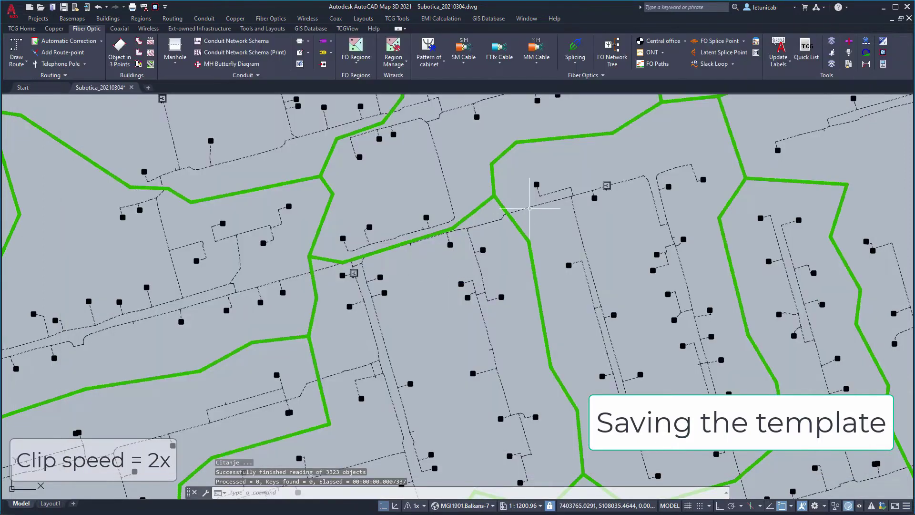
# Select the FCP objects by layer and isolate them.
pyautogui.click(806, 50)
pyautogui.click(604, 183)
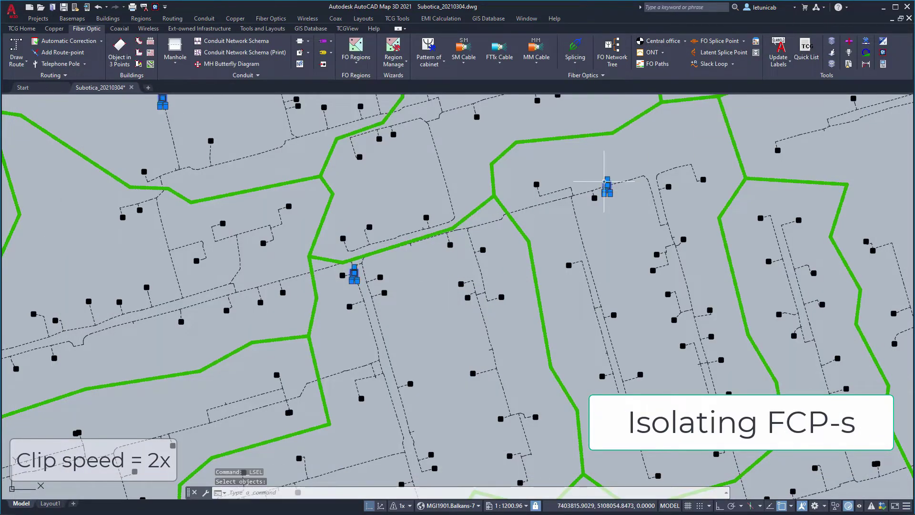
pyautogui.scroll(-8, 604, 183)
pyautogui.rightClick(575, 181)
pyautogui.moveTo(620, 224)
pyautogui.click(700, 225)
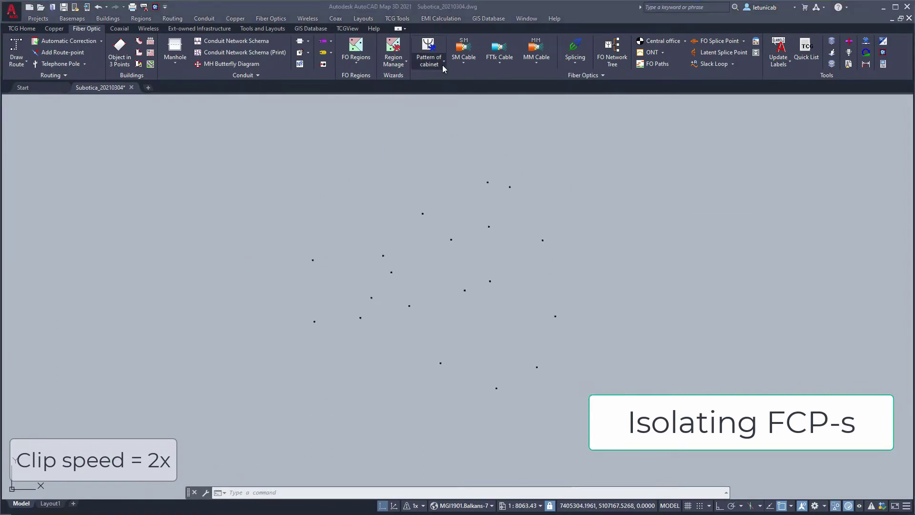
# Apply the Pattern 1.cpf cabinet template to the 19 window-selected FCP points.
pyautogui.click(443, 62)
pyautogui.click(441, 363)
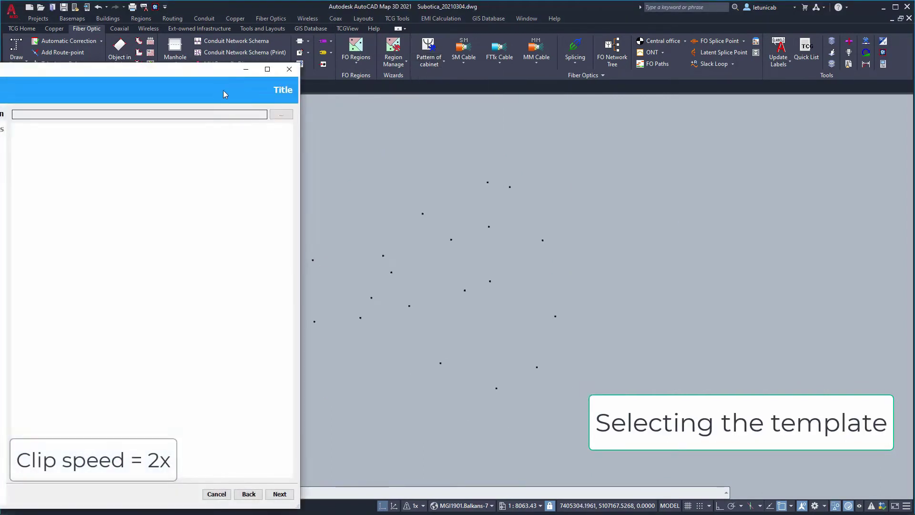
pyautogui.click(403, 70)
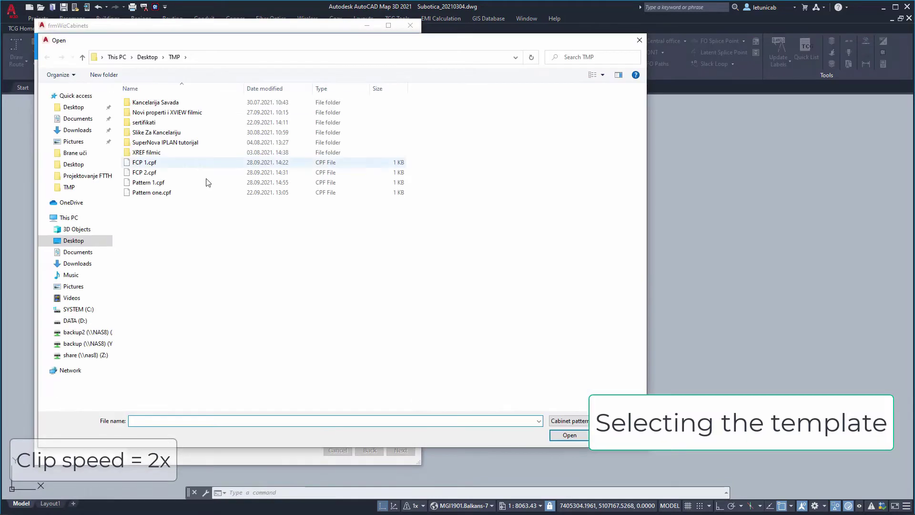
pyautogui.click(157, 183)
pyautogui.click(570, 435)
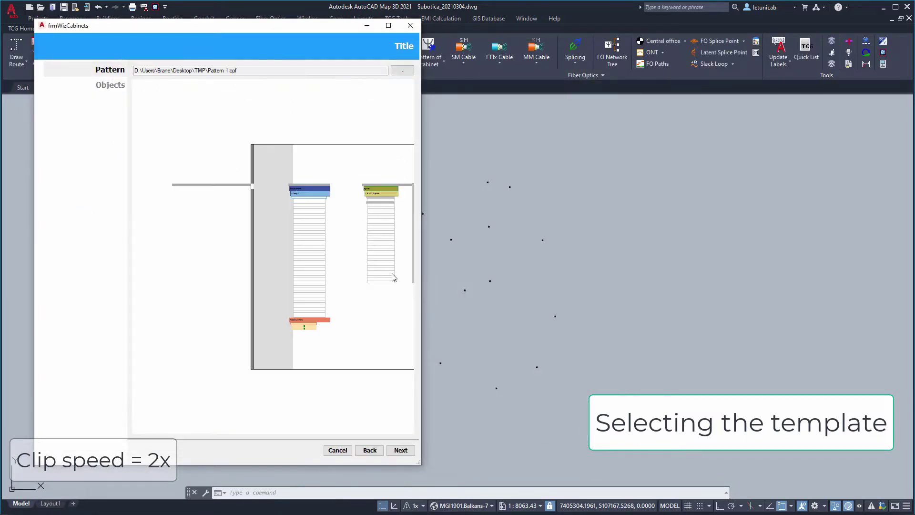
pyautogui.click(401, 450)
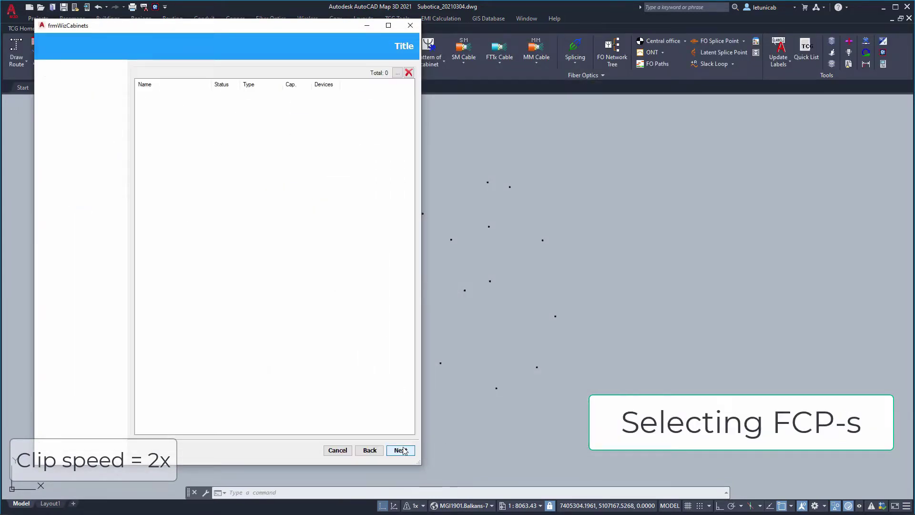
pyautogui.click(397, 72)
pyautogui.click(262, 156)
pyautogui.click(607, 443)
pyautogui.press('Return')
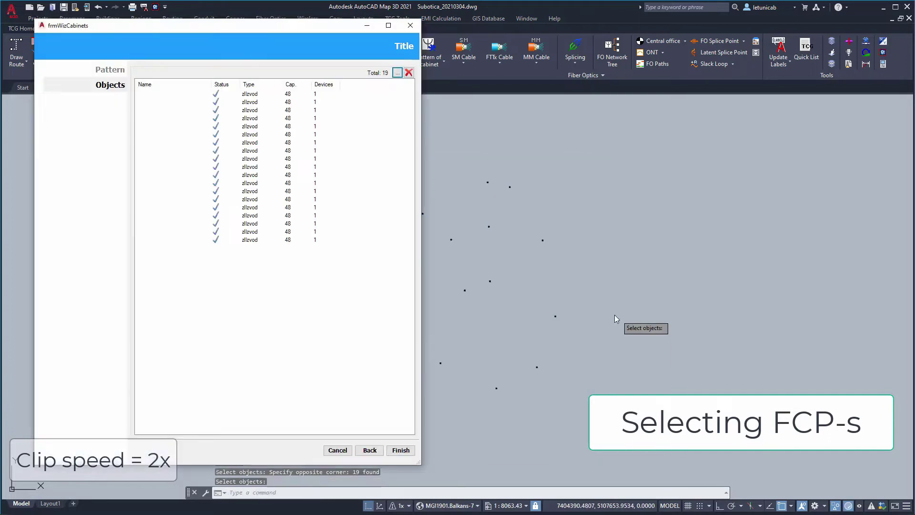
pyautogui.click(401, 450)
# Confirm the pattern on 19 objects and end object isolation to show the whole network.
pyautogui.click(238, 270)
pyautogui.rightClick(531, 221)
pyautogui.moveTo(638, 264)
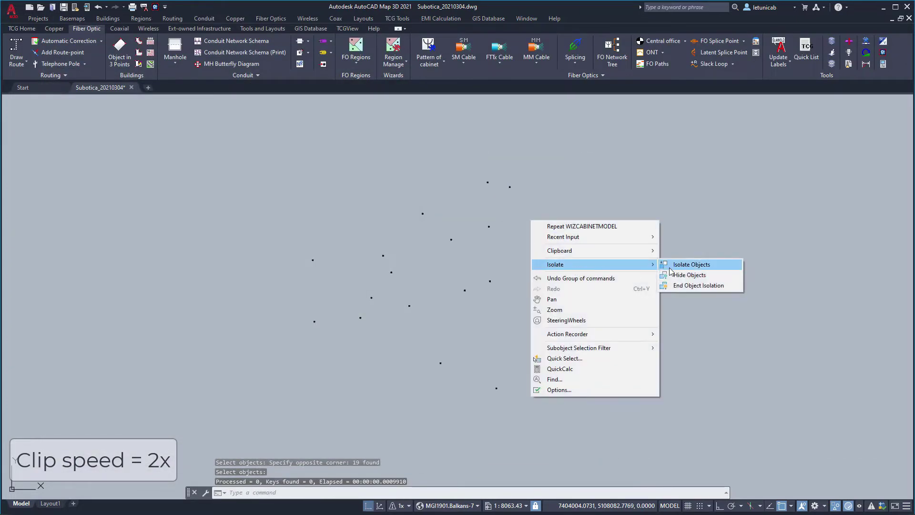
pyautogui.click(694, 285)
pyautogui.scroll(5, 511, 222)
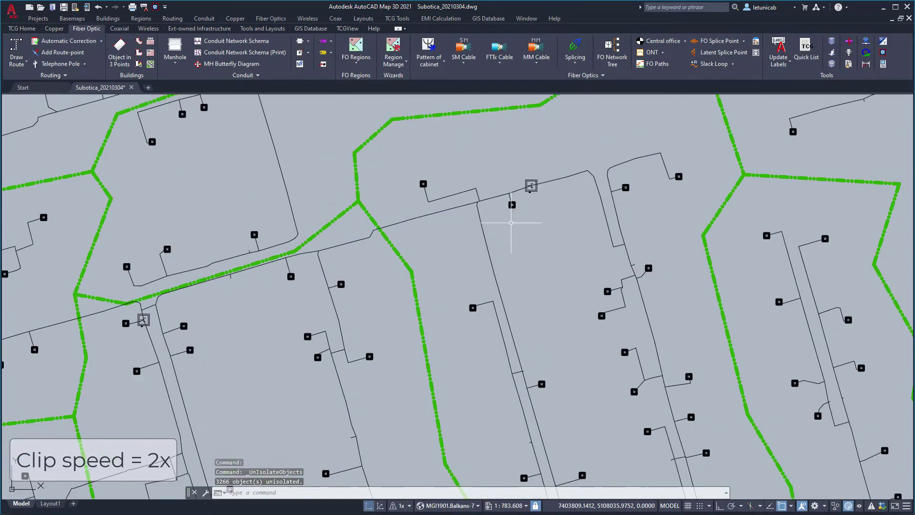
# Inspect two cabinets' chassis and splitter ports in the FO Network Tree.
pyautogui.click(612, 53)
pyautogui.click(531, 185)
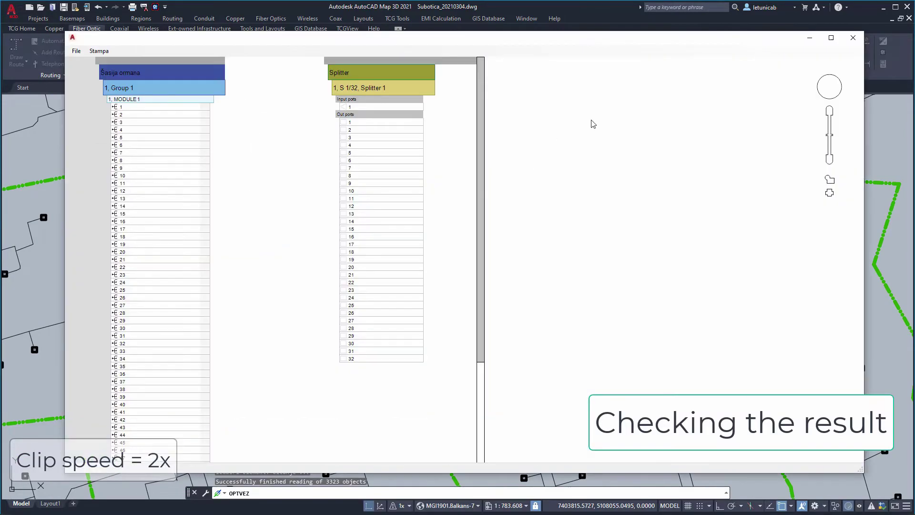
pyautogui.click(853, 37)
pyautogui.click(143, 320)
pyautogui.click(852, 37)
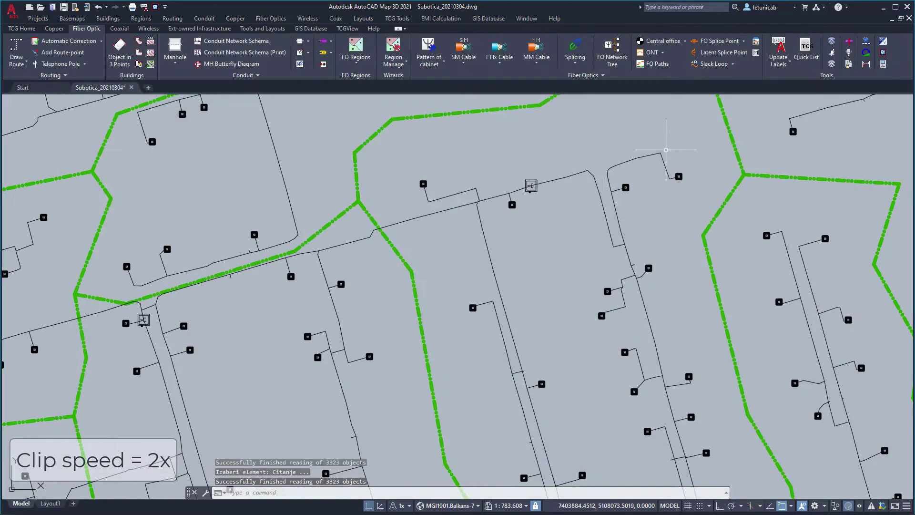
# Zoom out to the whole FTTH area and clear the region selection with Esc.
pyautogui.scroll(-10, 603, 208)
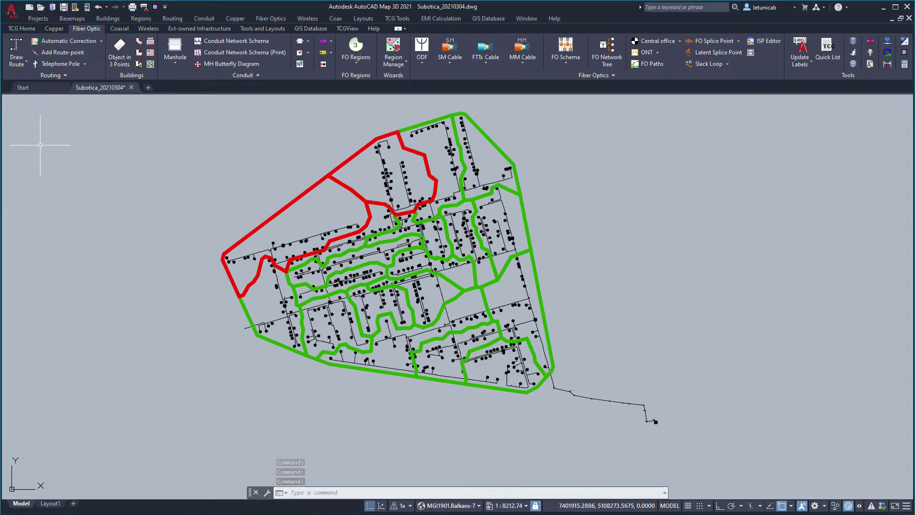
pyautogui.press('Escape')
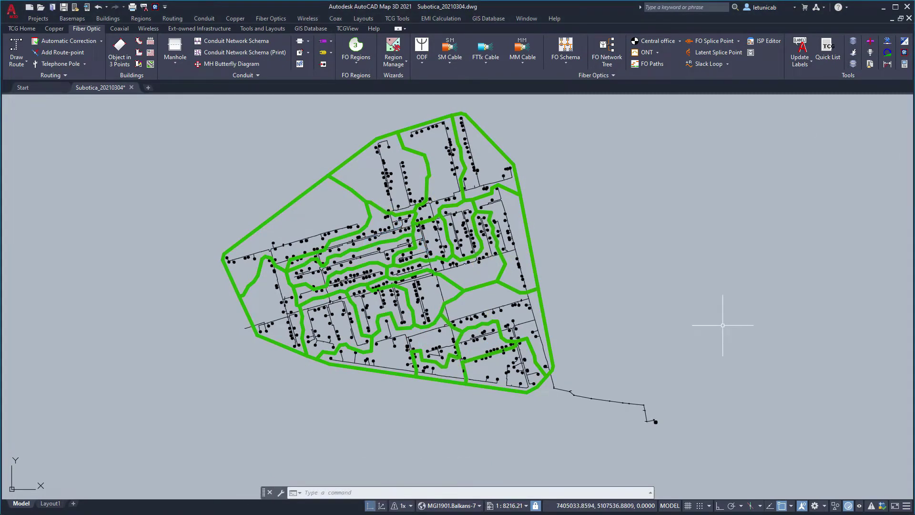
# In Region Manage, add a new folder and rename it to Cable Serving Area 1.
pyautogui.click(391, 45)
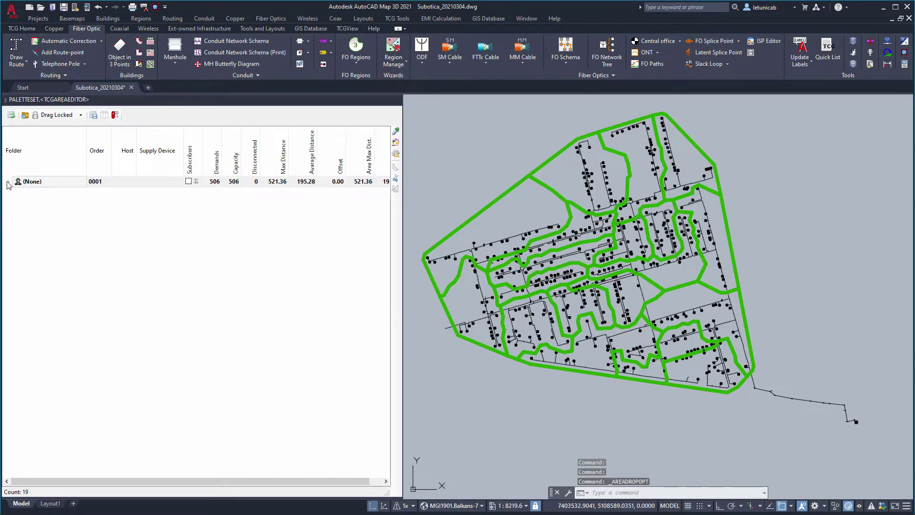
pyautogui.click(7, 182)
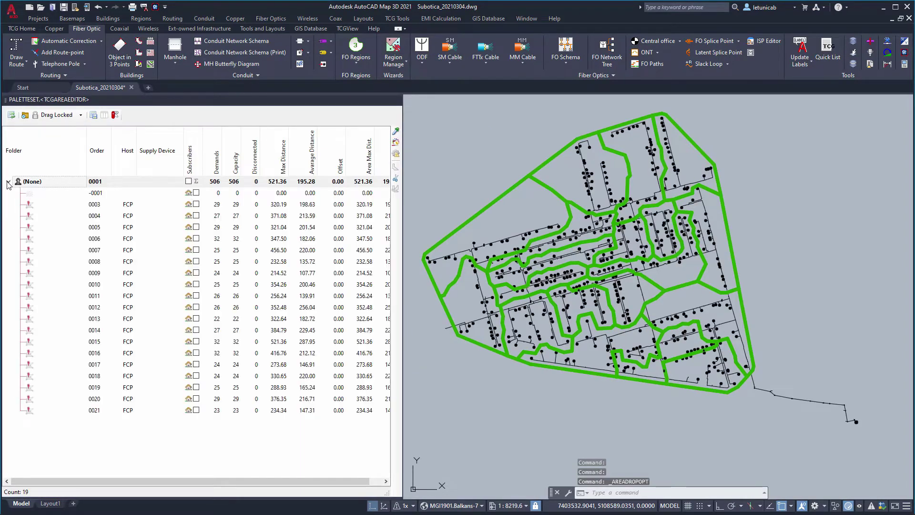
pyautogui.click(25, 116)
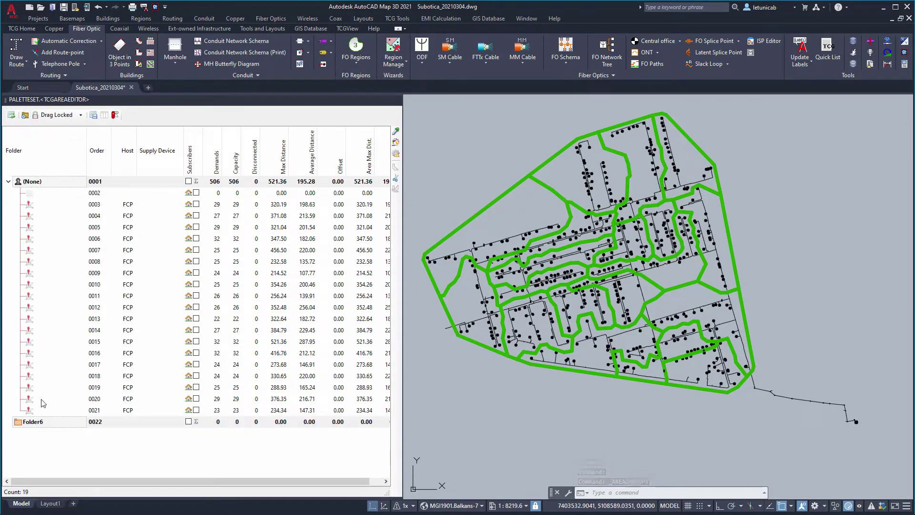
pyautogui.rightClick(34, 424)
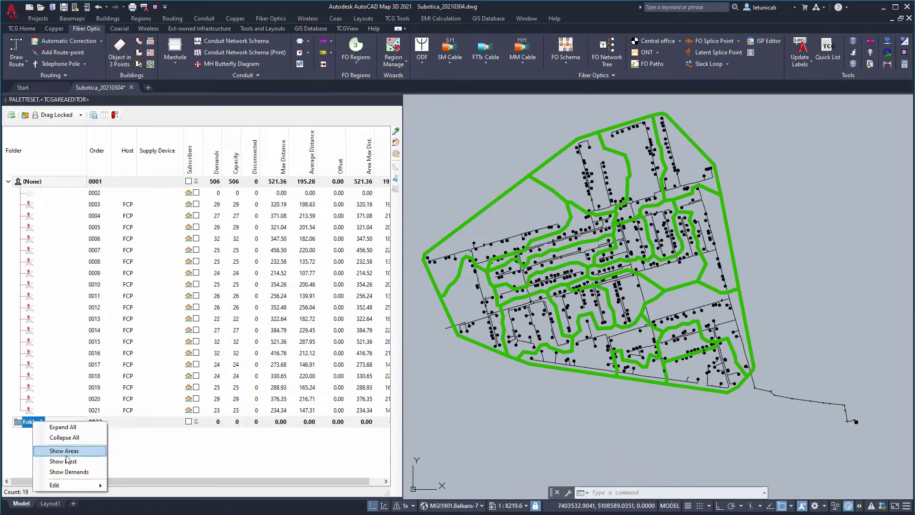
pyautogui.moveTo(85, 485)
pyautogui.click(134, 452)
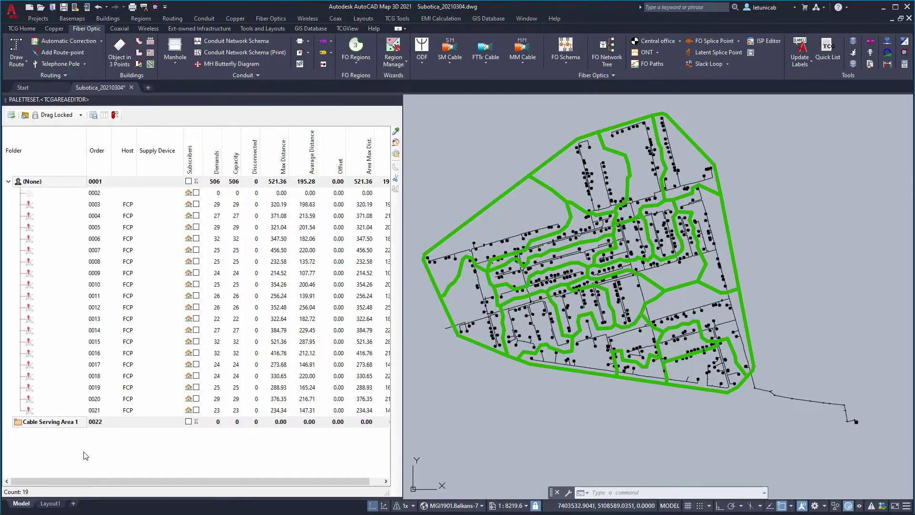
# Pick ODF 144 on the map as the host of Cable Serving Area 1.
pyautogui.click(53, 425)
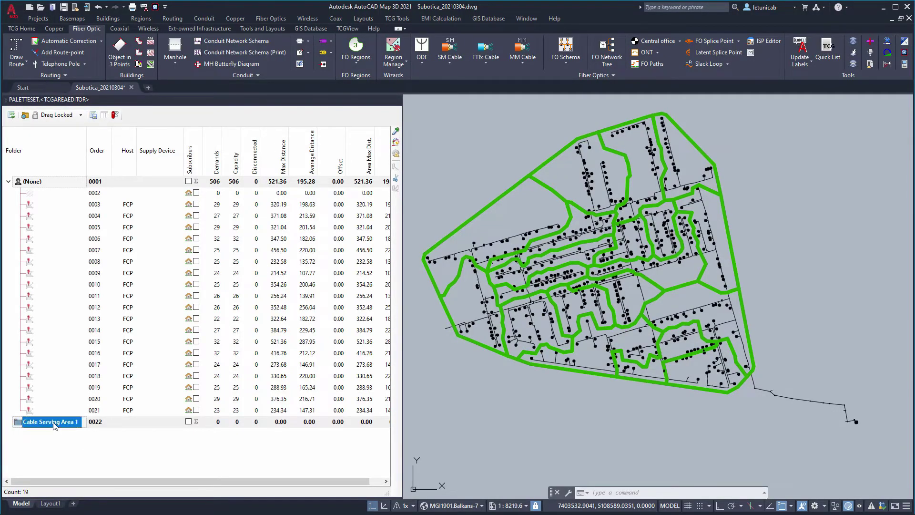
pyautogui.rightClick(53, 426)
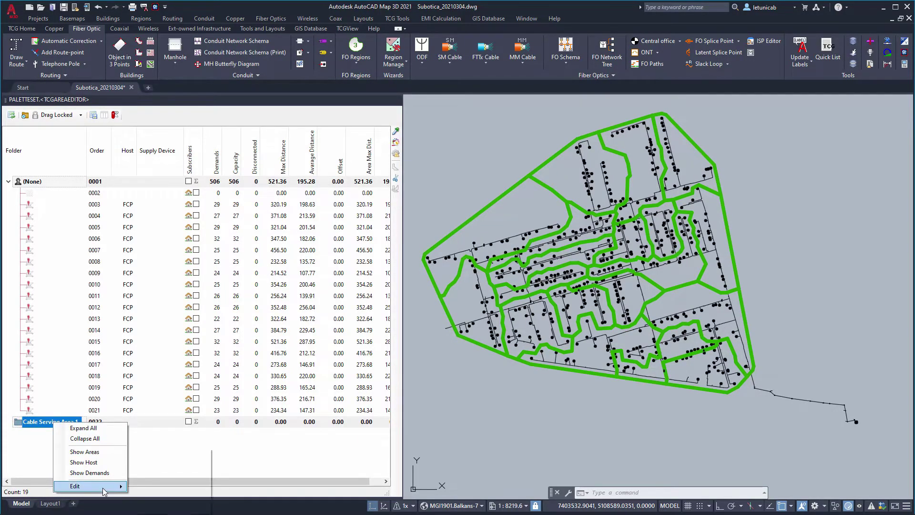
pyautogui.moveTo(114, 491)
pyautogui.click(151, 488)
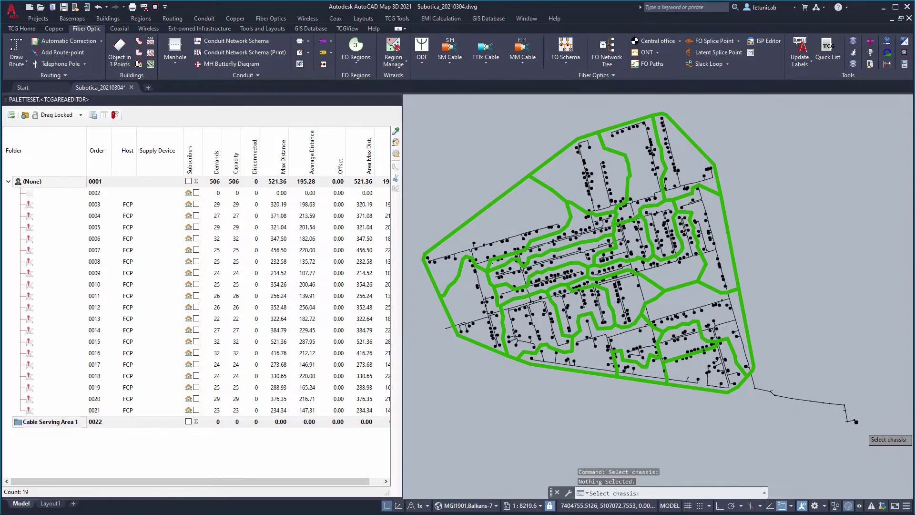
pyautogui.scroll(10, 856, 433)
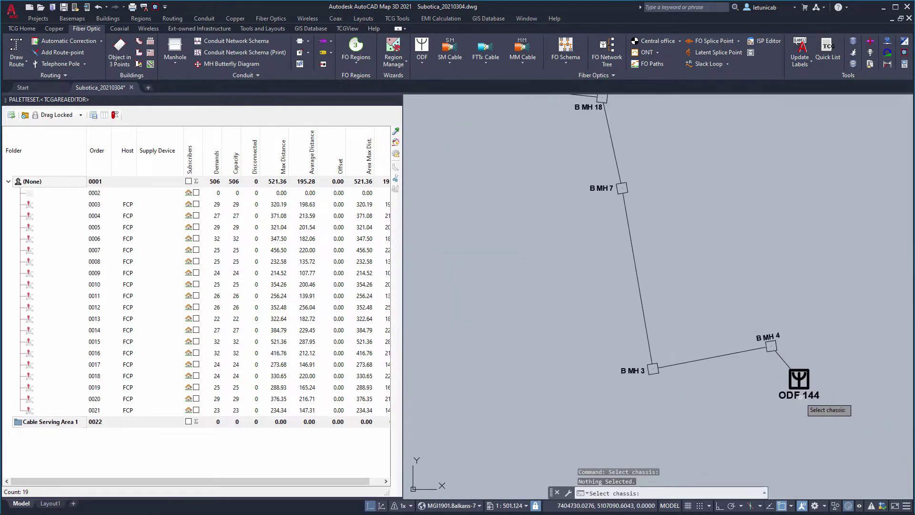
pyautogui.click(805, 396)
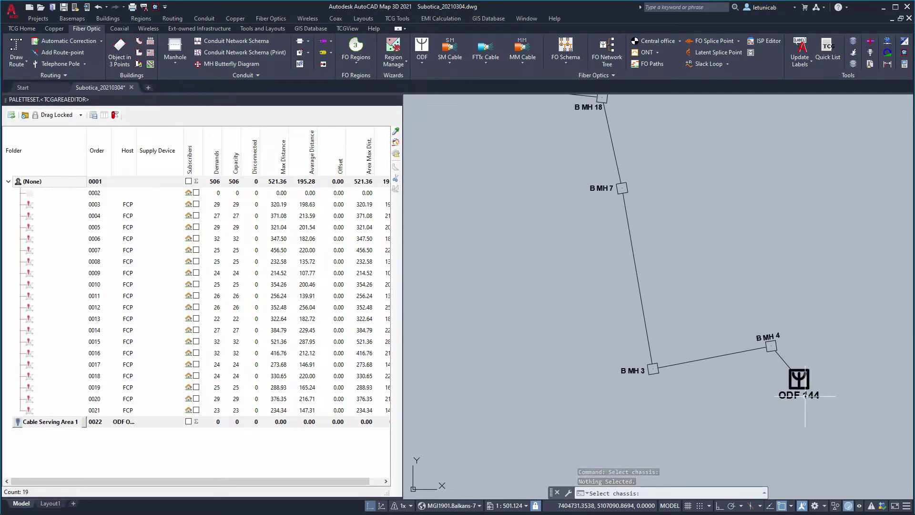
pyautogui.click(756, 404)
pyautogui.scroll(-8, 756, 406)
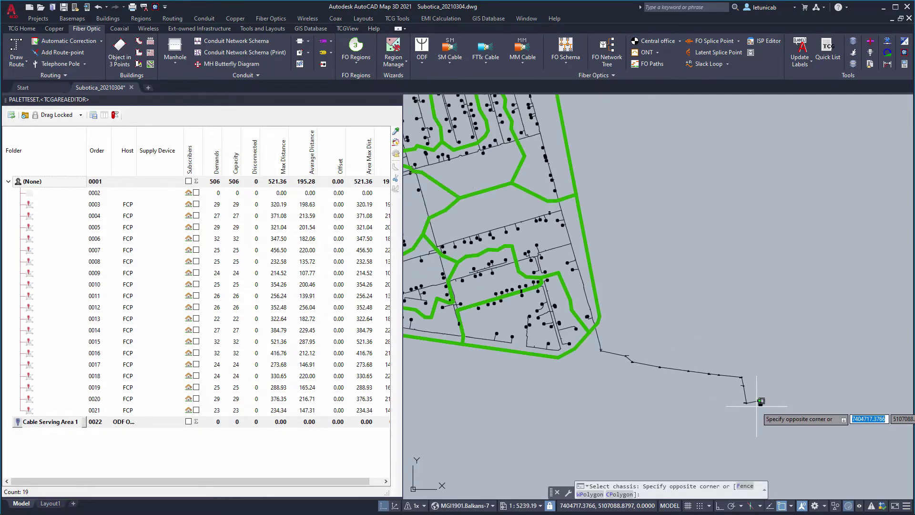
pyautogui.scroll(-3, 760, 401)
pyautogui.press('Escape')
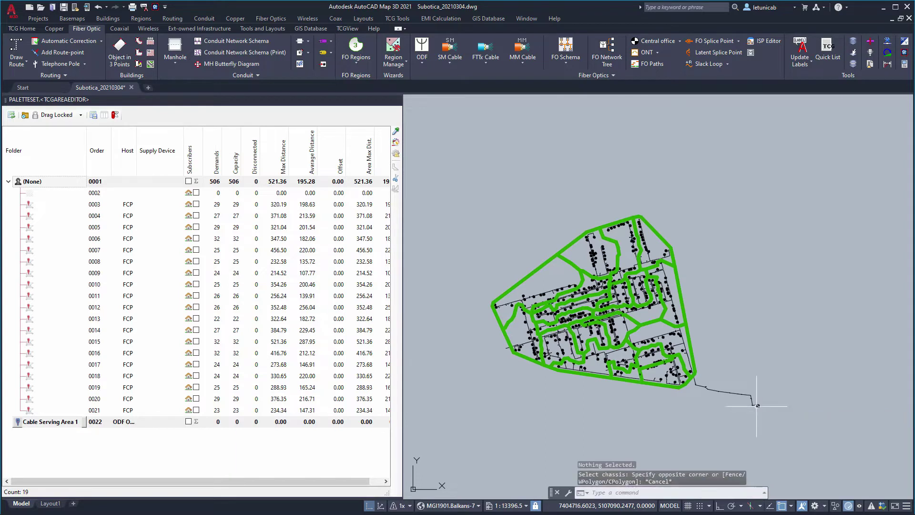
pyautogui.click(31, 207)
# Move FCP area rows 0003–0021 under Cable Serving Area 1 and save the area tree.
pyautogui.keyDown('shift'); pyautogui.click(30, 411); pyautogui.keyUp('shift')
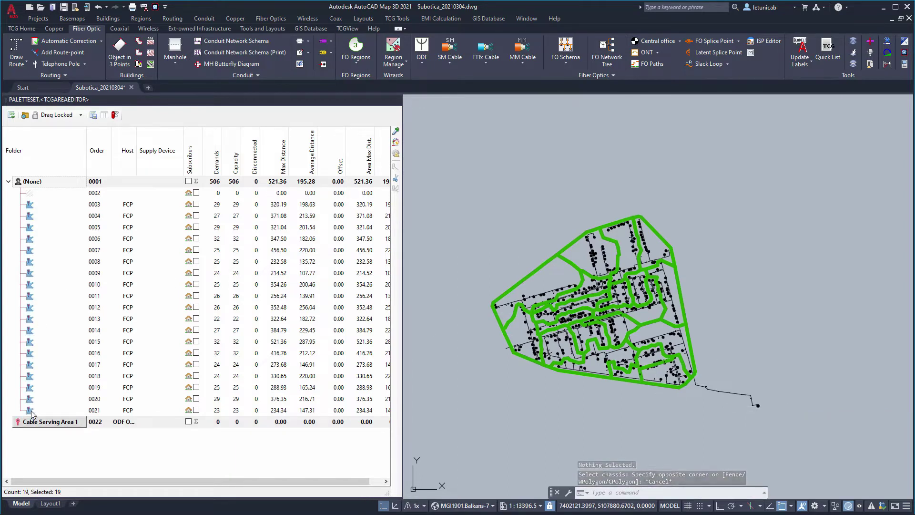
pyautogui.click(81, 116)
pyautogui.click(68, 137)
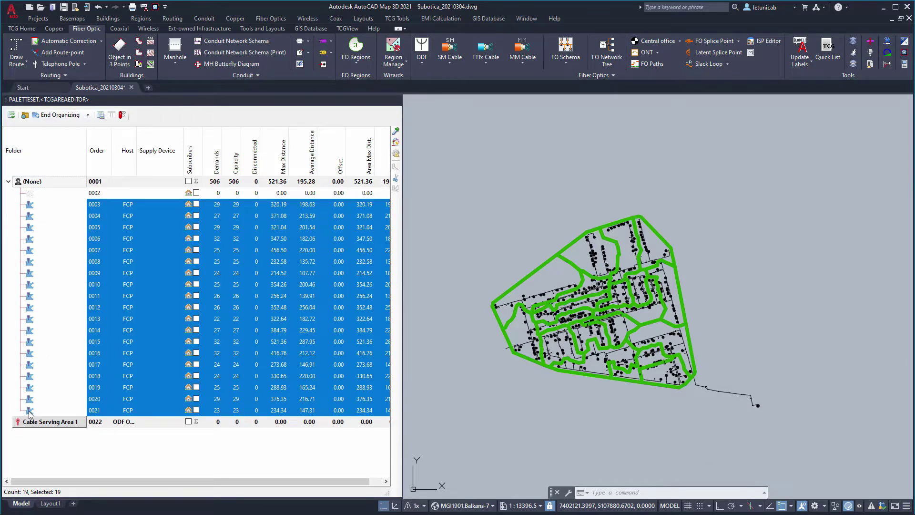
pyautogui.moveTo(29, 413); pyautogui.dragTo(39, 427)
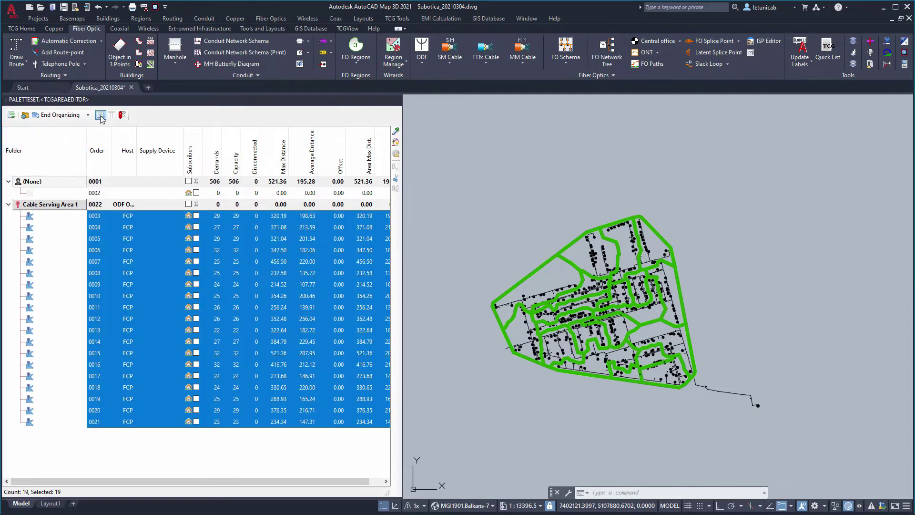
pyautogui.click(100, 117)
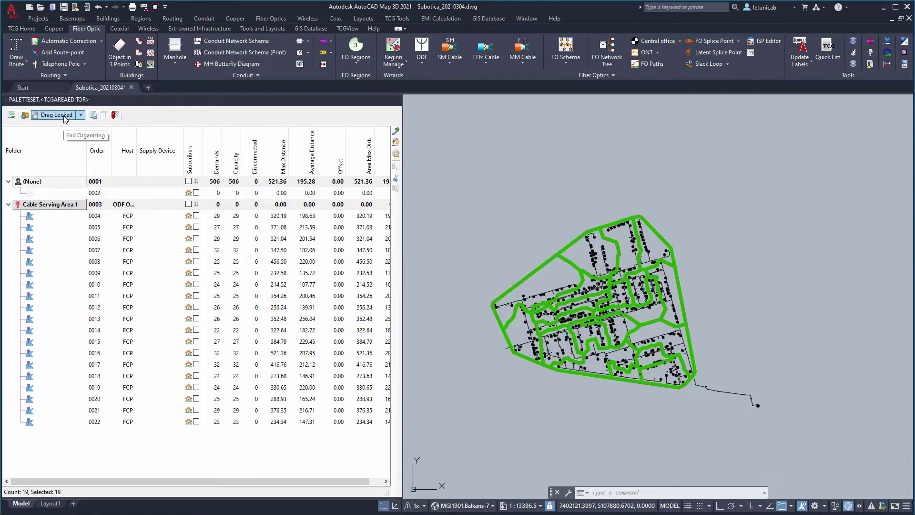
# Choose Auto Cable Routing as the area action, check all areas and Cable Serving Area 1's subscribers.
pyautogui.click(117, 118)
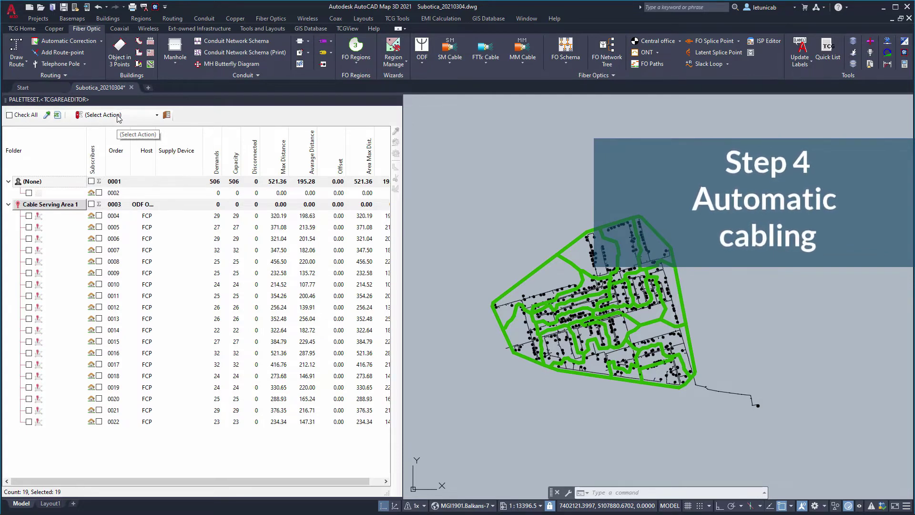
pyautogui.click(119, 116)
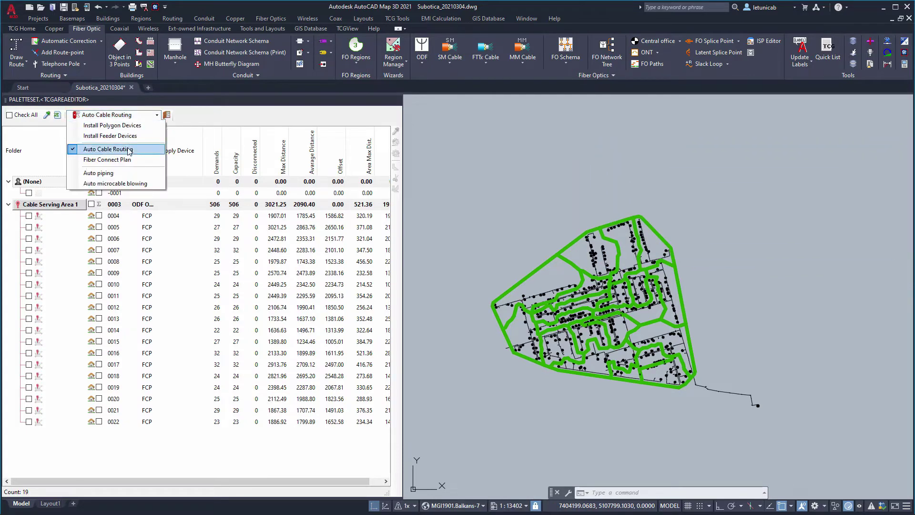
pyautogui.click(108, 149)
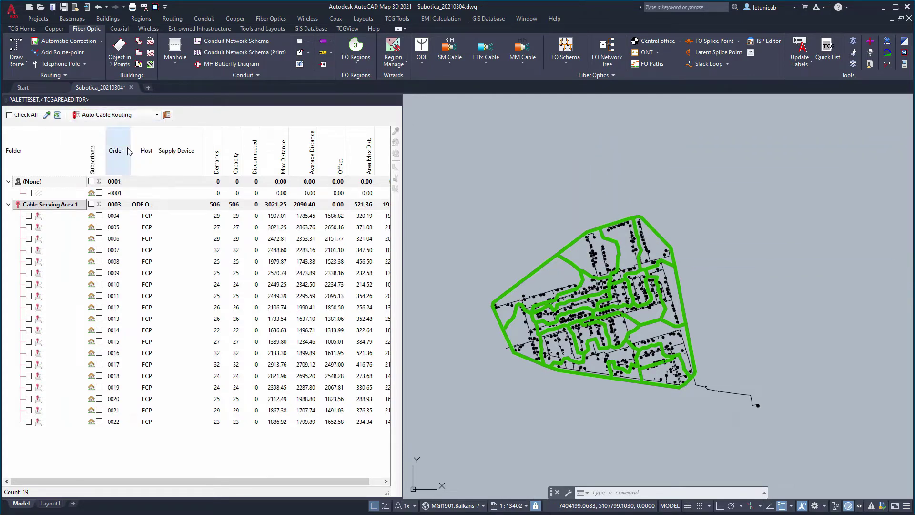
pyautogui.click(26, 115)
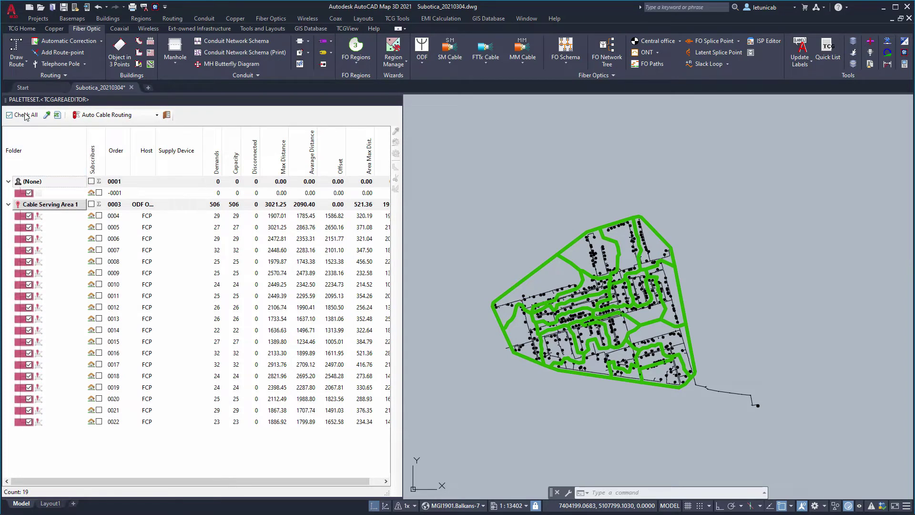
pyautogui.click(91, 204)
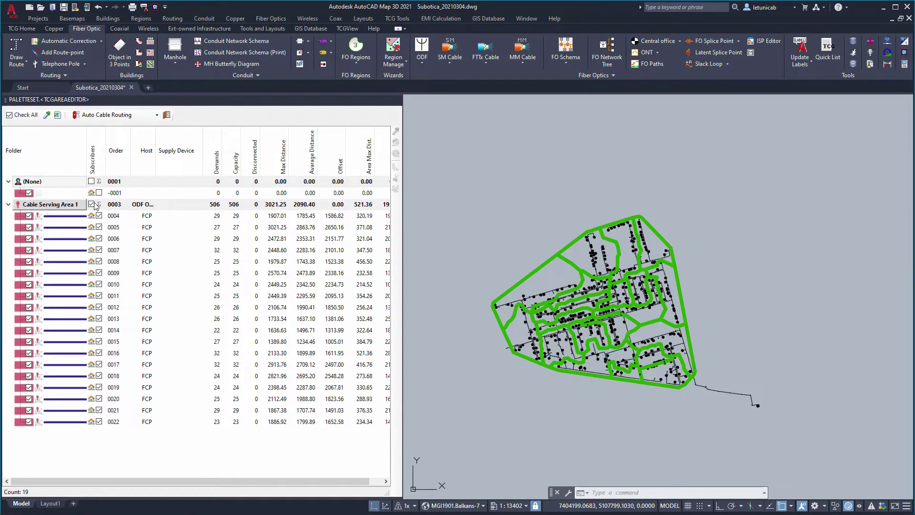
# Launch the FTTH Cable Wizard and advance to its list of five SP midpoints and no cables.
pyautogui.click(111, 115)
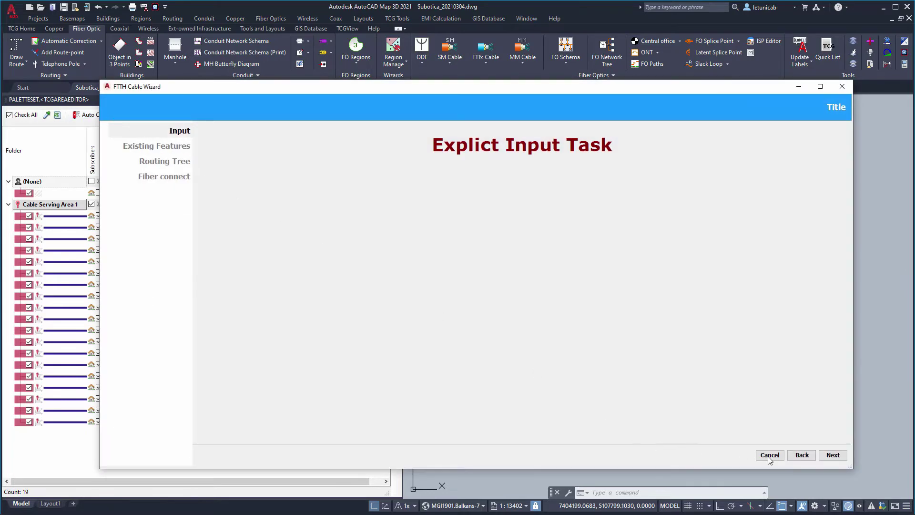
pyautogui.click(831, 455)
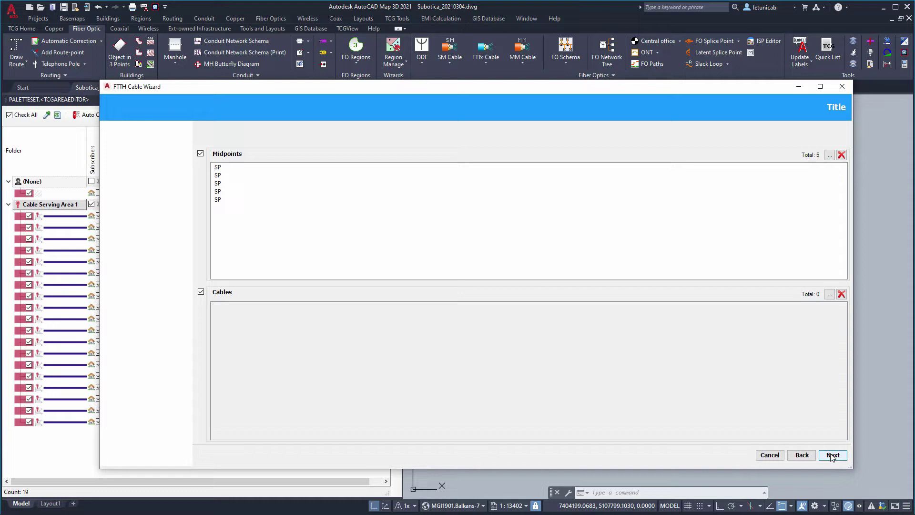
# Advance the wizard to the Routing Tree of 19 FCPs, arranging window and map to view the network.
pyautogui.click(831, 455)
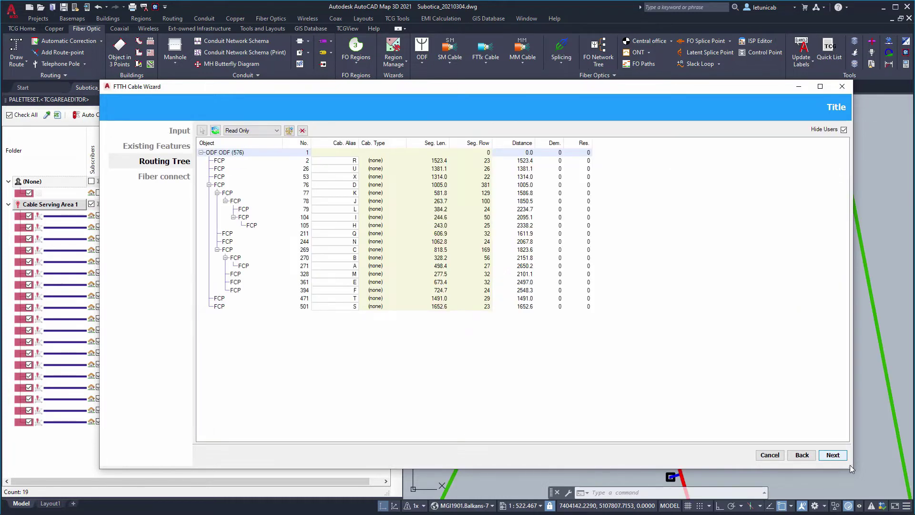
pyautogui.moveTo(849, 470)
pyautogui.mouseDown()
pyautogui.moveTo(778, 375)
pyautogui.moveTo(714, 360)
pyautogui.moveTo(620, 355)
pyautogui.mouseUp()
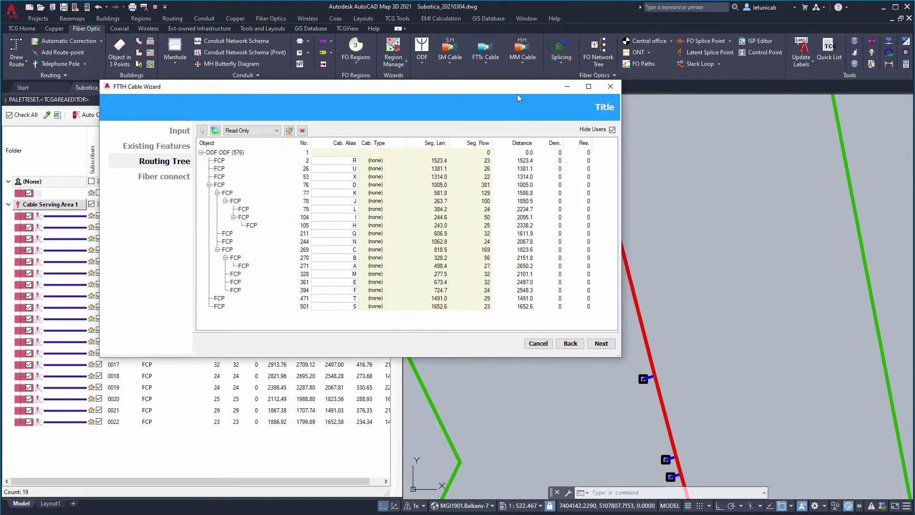
pyautogui.moveTo(516, 88); pyautogui.dragTo(469, 132)
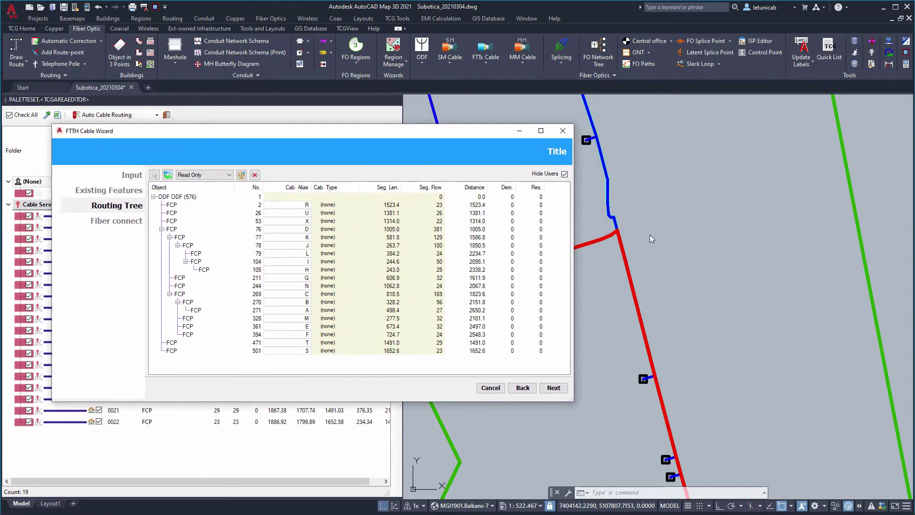
pyautogui.scroll(-10, 709, 243)
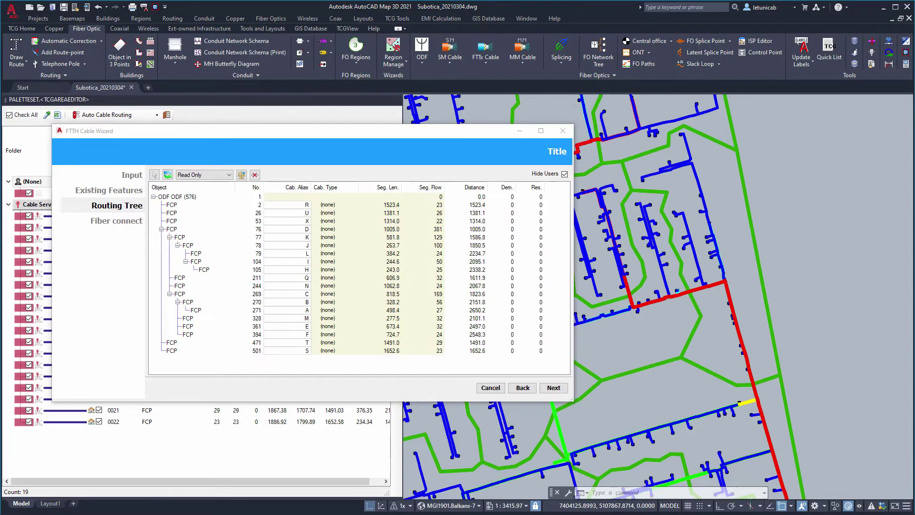
pyautogui.scroll(-2, 743, 289)
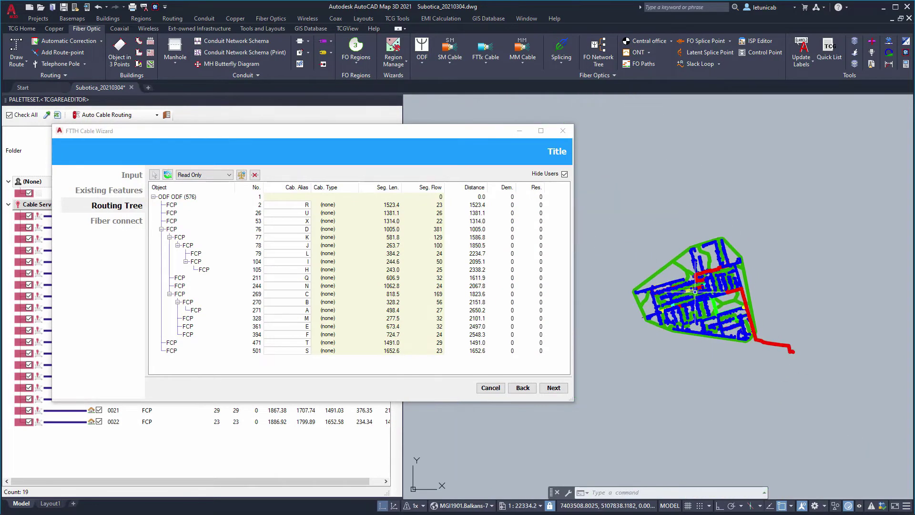
pyautogui.moveTo(715, 286); pyautogui.dragTo(784, 279)
pyautogui.scroll(2, 720, 299)
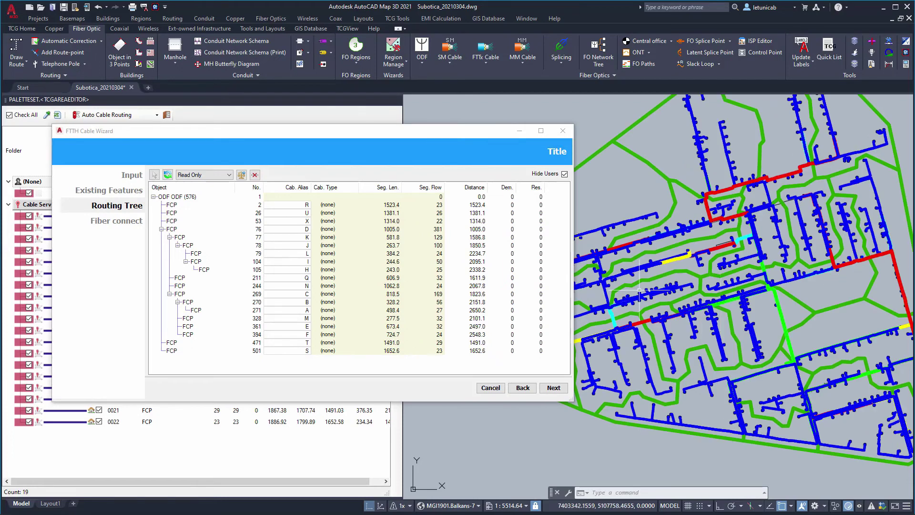
pyautogui.moveTo(574, 273); pyautogui.dragTo(480, 280)
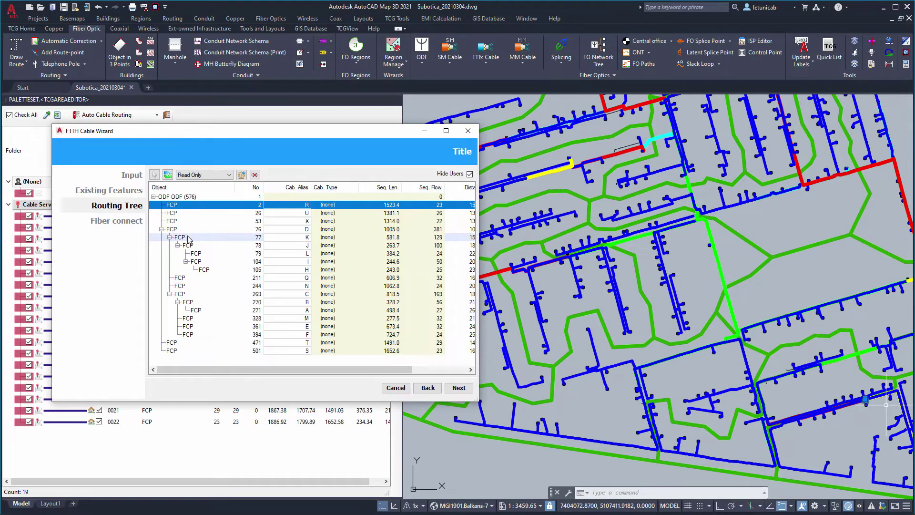
# Assign cable types from the Cable Favorit List to the routing segments and proceed to Fiber connect.
pyautogui.click(241, 176)
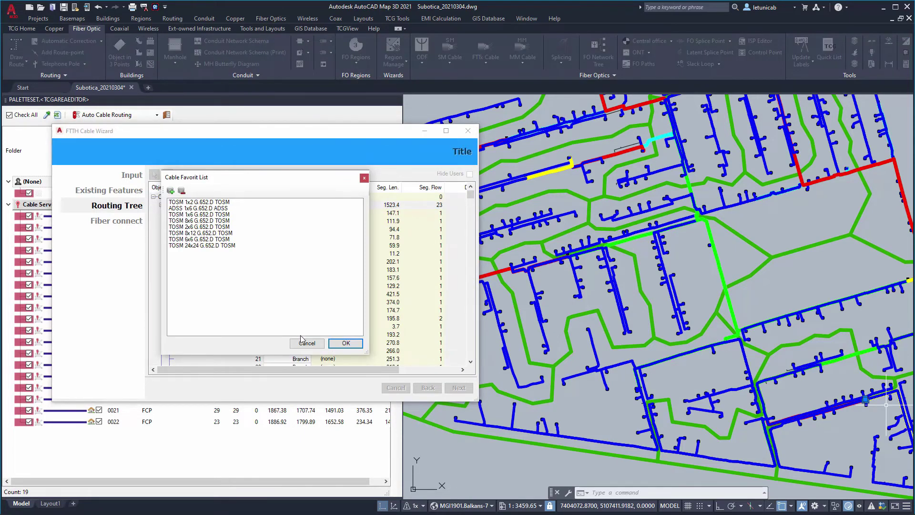
pyautogui.click(340, 345)
pyautogui.click(345, 343)
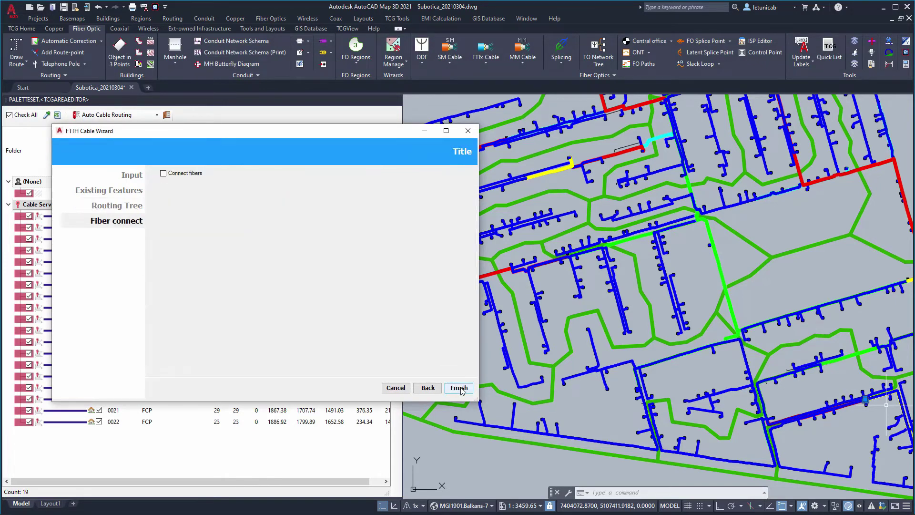
# Enable Connect fibers, enlarge the wizard, and display the Connect Plan table.
pyautogui.click(459, 388)
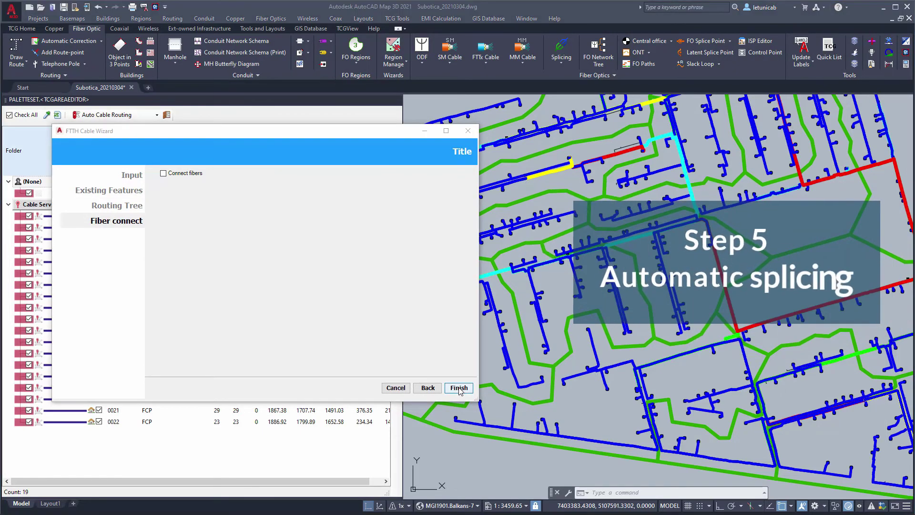
pyautogui.click(163, 173)
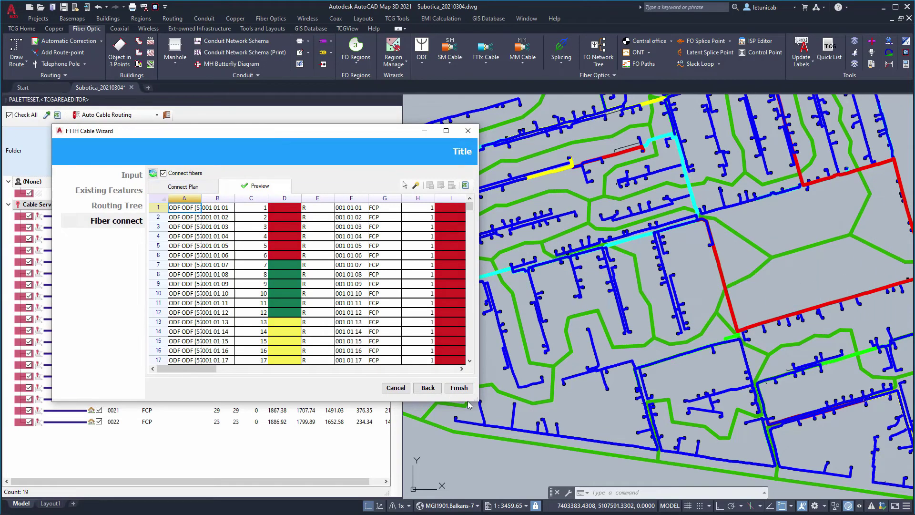
pyautogui.moveTo(476, 401); pyautogui.dragTo(791, 473)
pyautogui.click(196, 188)
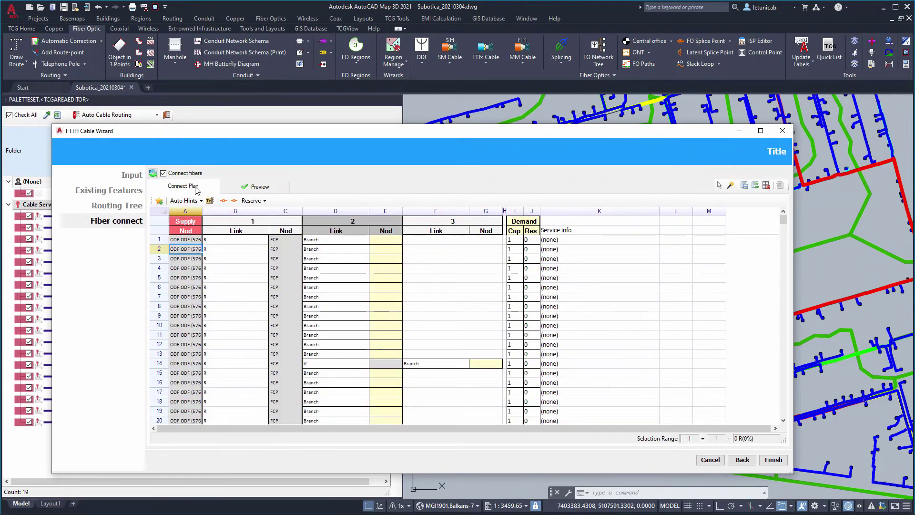
# Move demand rows 23–48 to the top of the connect plan using Sorting Demands.
pyautogui.rightClick(185, 253)
pyautogui.click(208, 273)
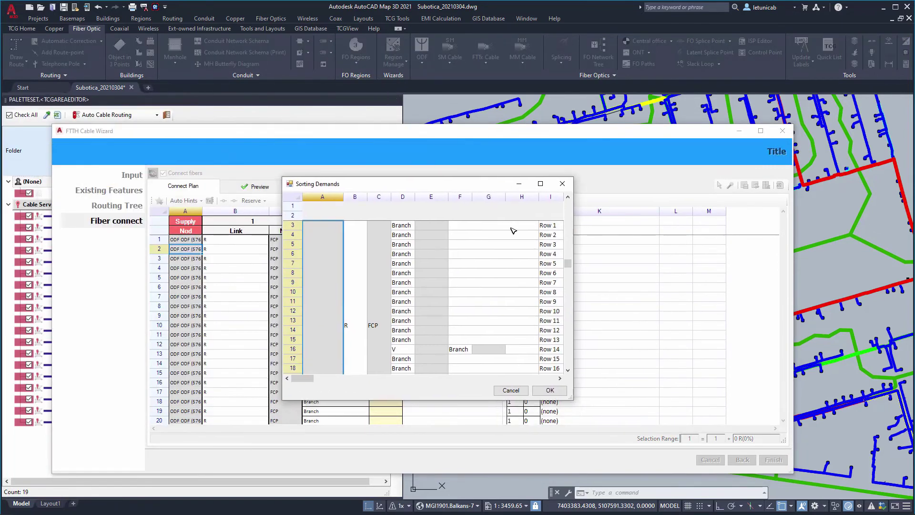
pyautogui.scroll(-3, 422, 309)
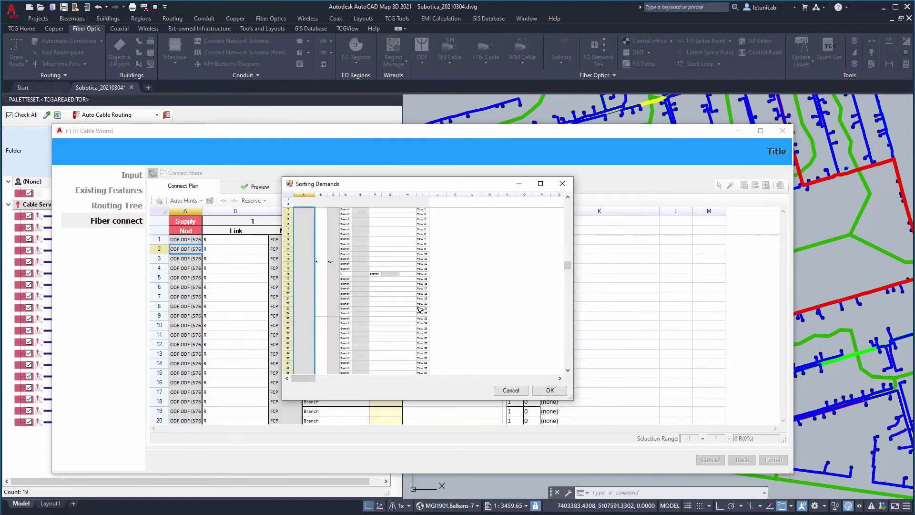
pyautogui.click(335, 332)
pyautogui.moveTo(334, 200); pyautogui.dragTo(335, 202)
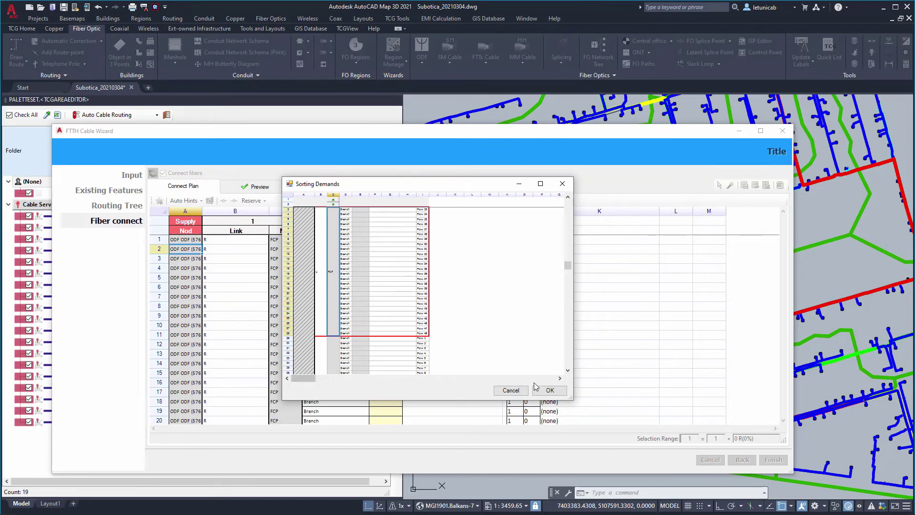
pyautogui.click(549, 390)
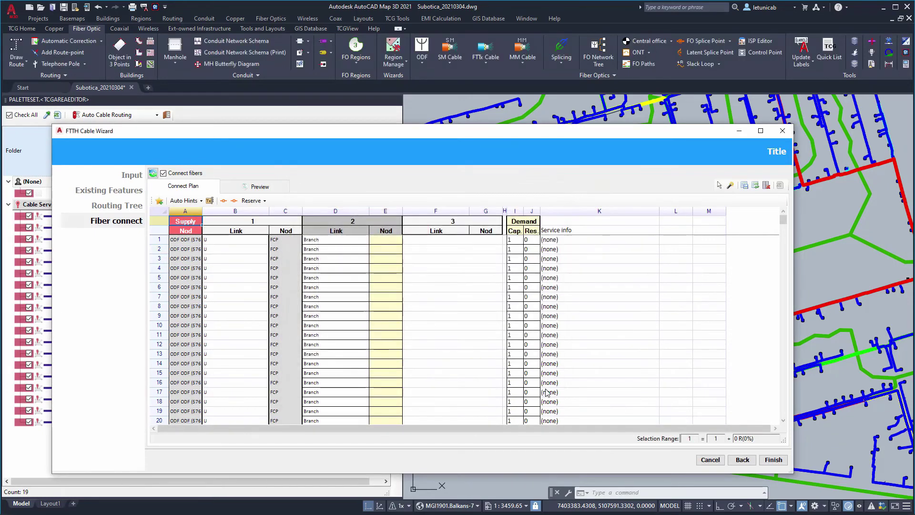
# Reserve 1 fiber on supply row 1, preview the fiber connections, and finish the wizard.
pyautogui.click(533, 240)
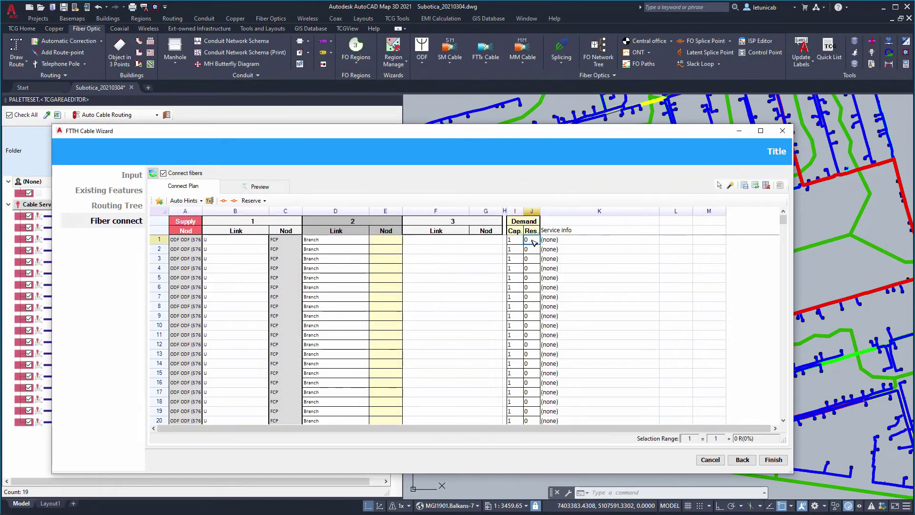
pyautogui.click(534, 240)
pyautogui.click(552, 240)
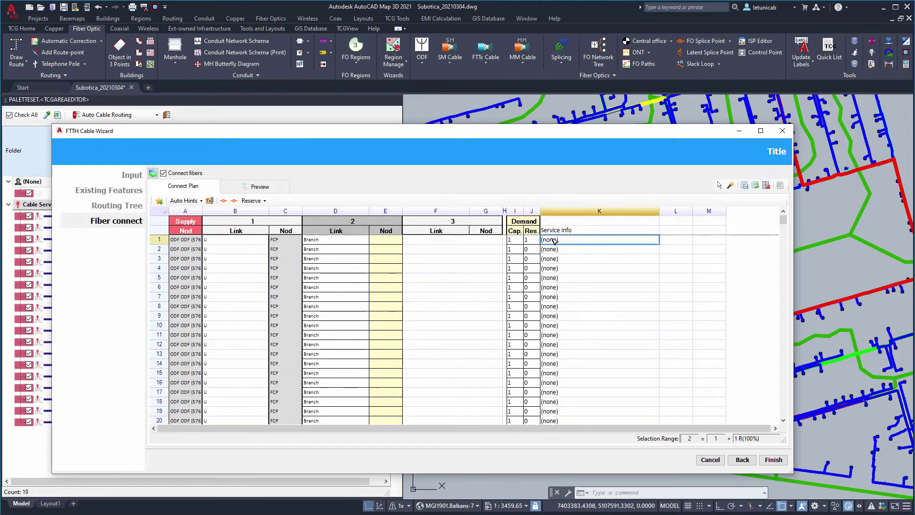
pyautogui.click(262, 187)
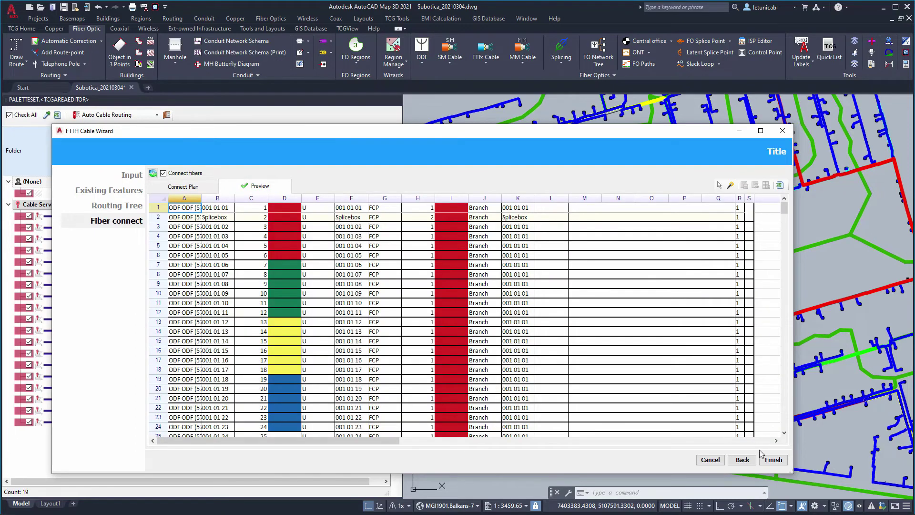
pyautogui.click(772, 461)
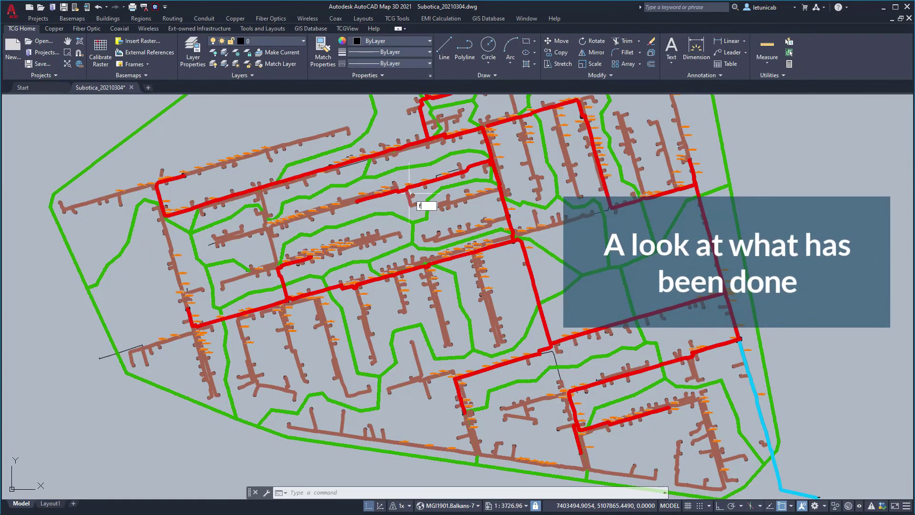
# Run FlowChart to open the Cables tree view with the ODF (576) root node.
pyautogui.press('Return')
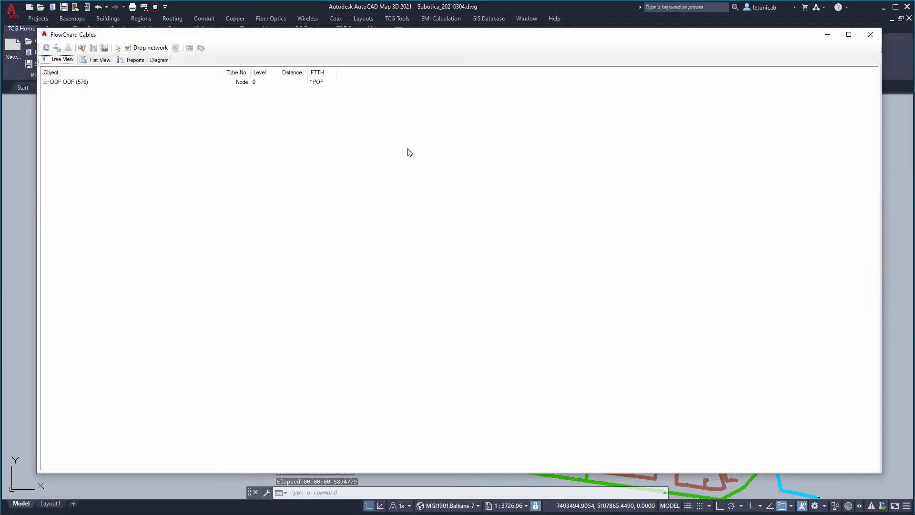
# Expand all ODF children, exclude the drop network, and render the Excel View Full spreadsheet.
pyautogui.rightClick(60, 82)
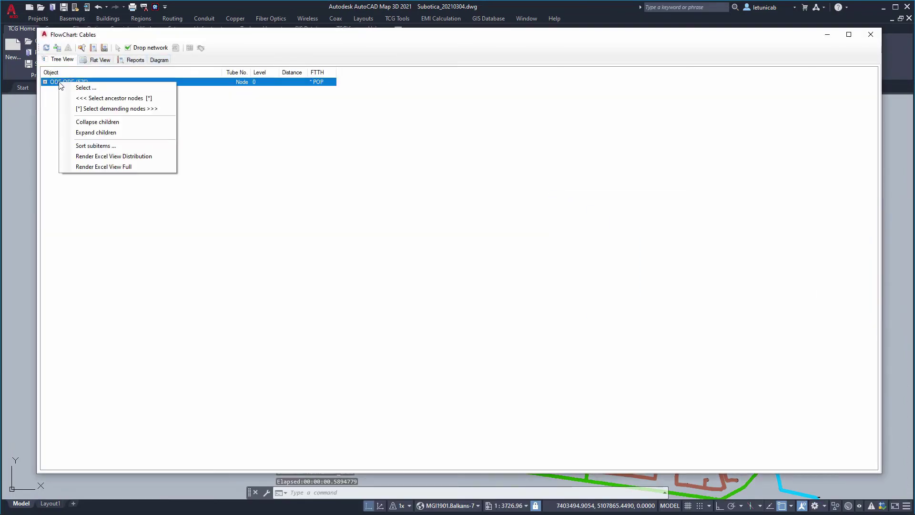
pyautogui.click(94, 134)
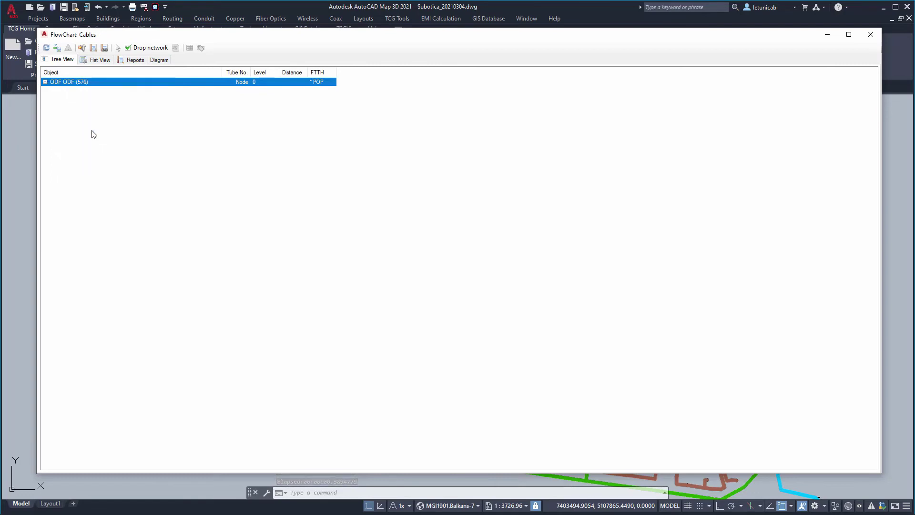
pyautogui.click(127, 50)
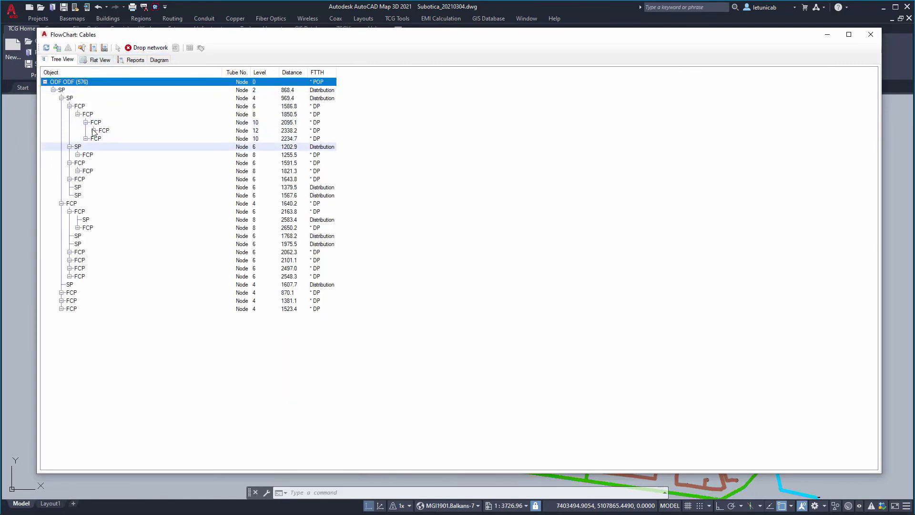
pyautogui.rightClick(68, 85)
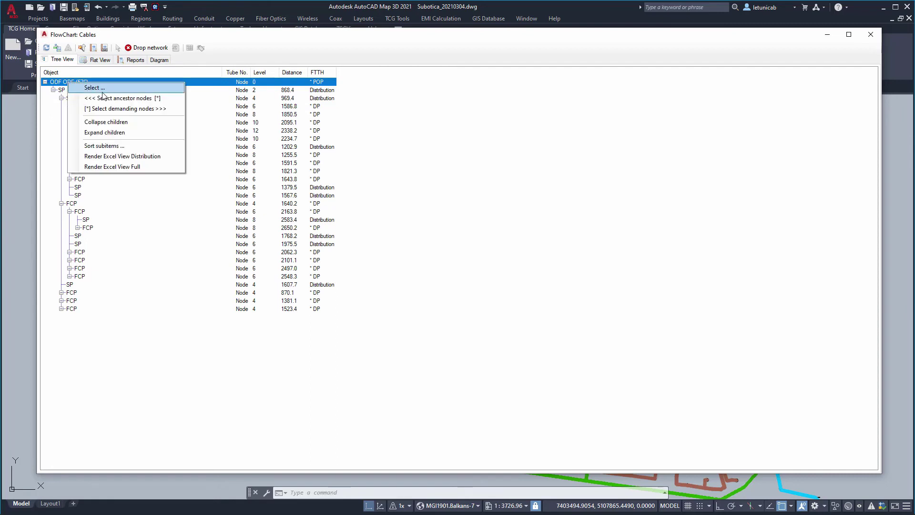
pyautogui.click(112, 167)
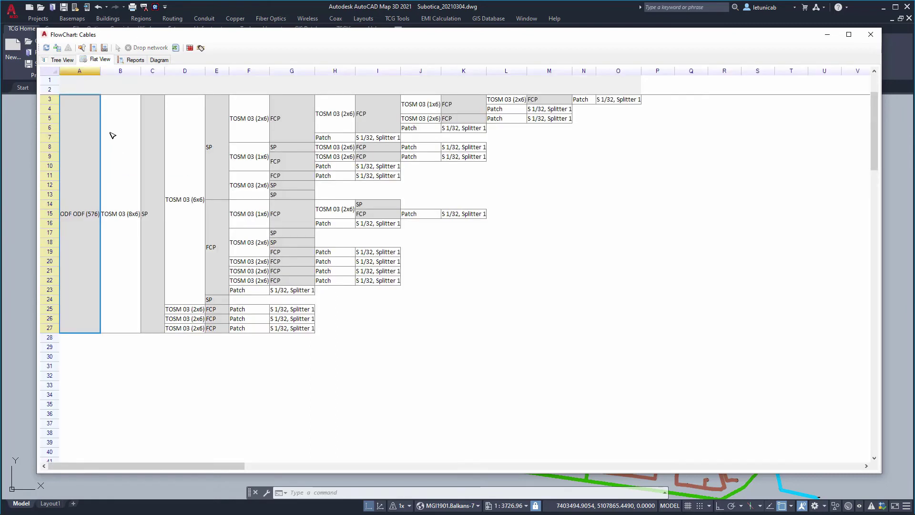
# Run the Telekom Adrese report to list 19 tcgid entries in the FDB ADRESA table.
pyautogui.click(132, 60)
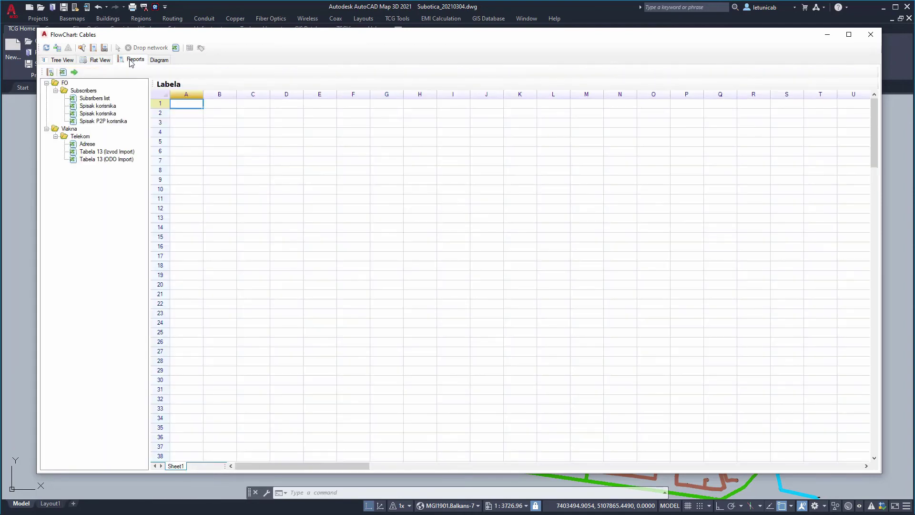
pyautogui.click(89, 145)
pyautogui.click(74, 72)
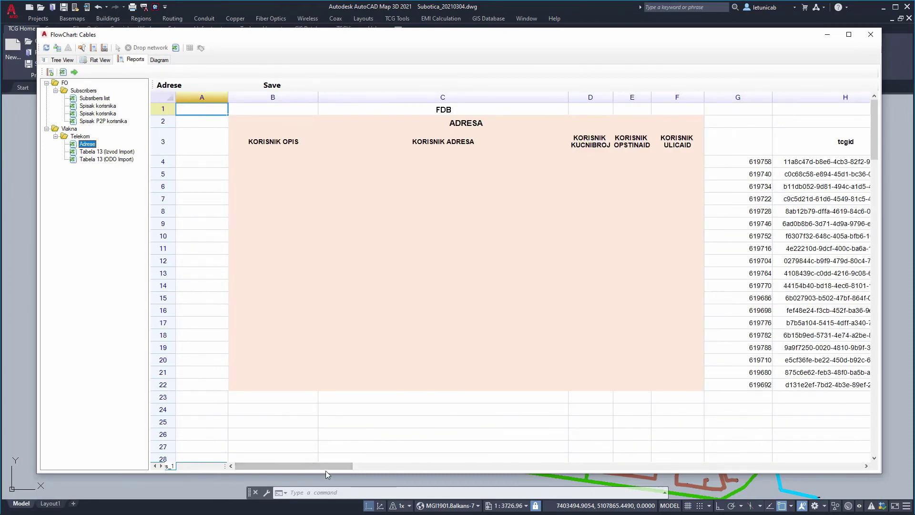
pyautogui.moveTo(333, 465); pyautogui.dragTo(374, 467)
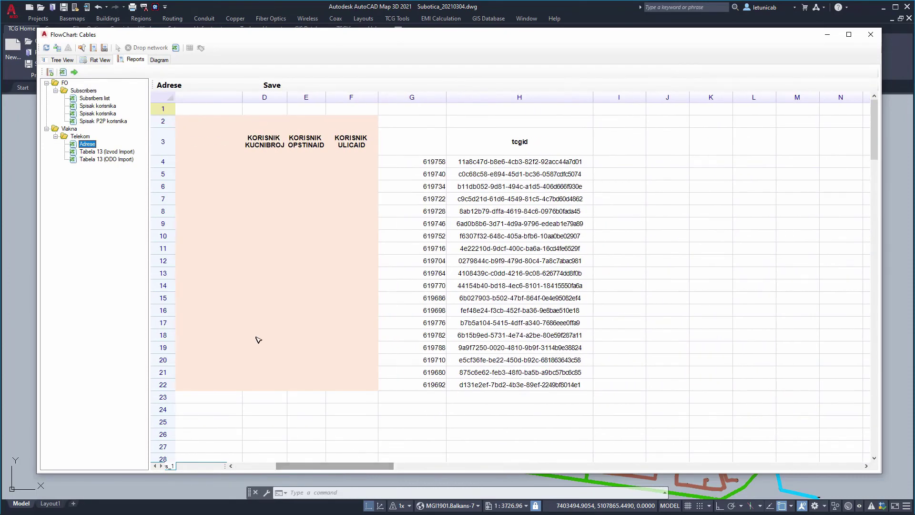
# Show individual coloured fibers in the cable diagram and zoom in on Splitter 1.
pyautogui.click(159, 60)
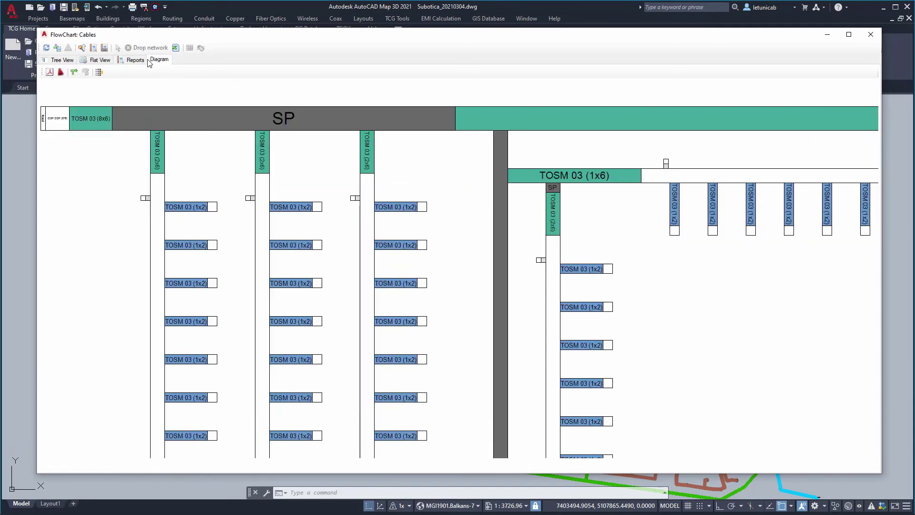
pyautogui.click(98, 72)
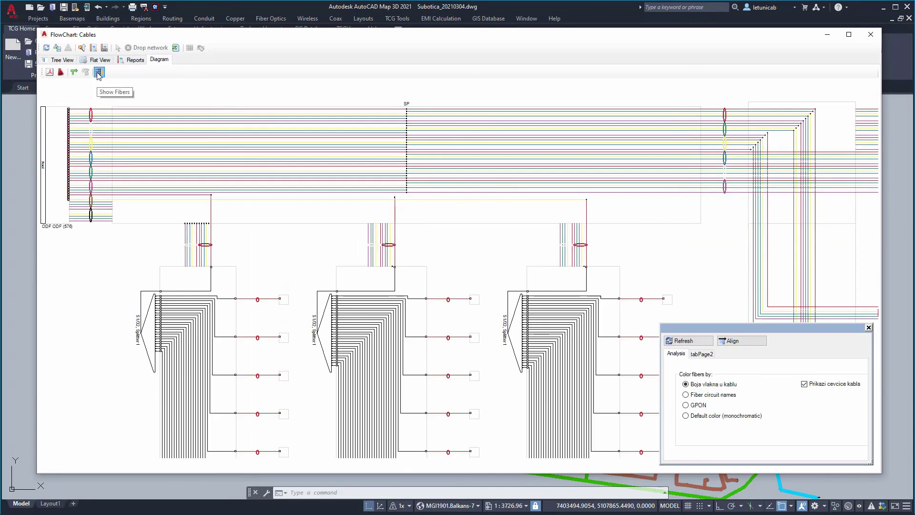
pyautogui.scroll(3, 109, 279)
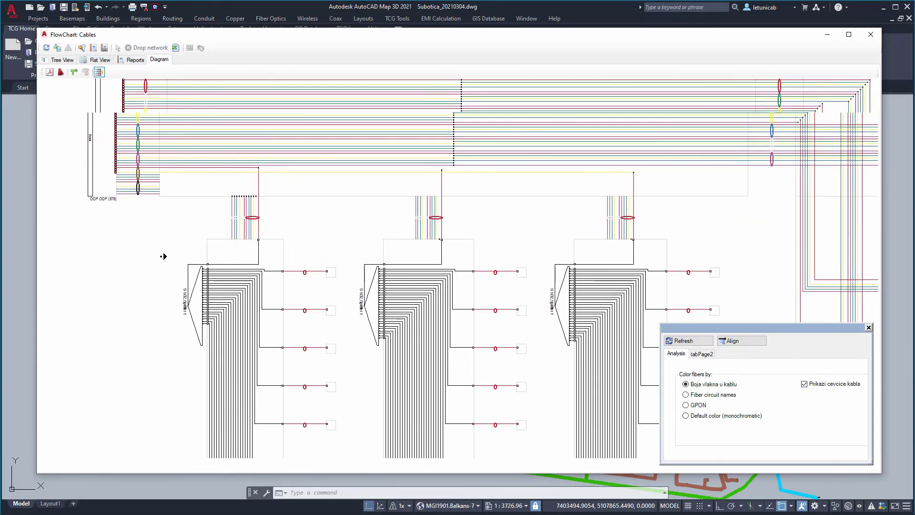
pyautogui.scroll(5, 214, 309)
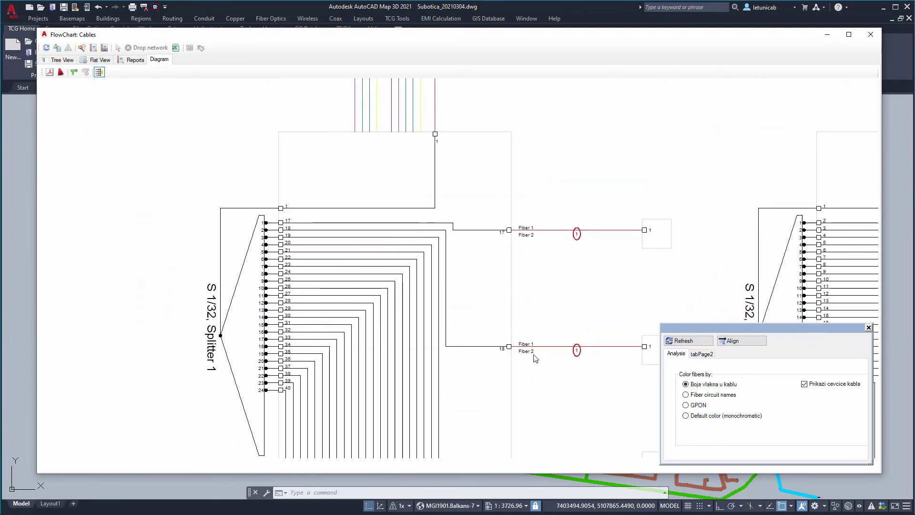
# Trace the fiber path from splitter port 18 back to Fiber 37 at the ODF, then clear the highlight.
pyautogui.click(470, 345)
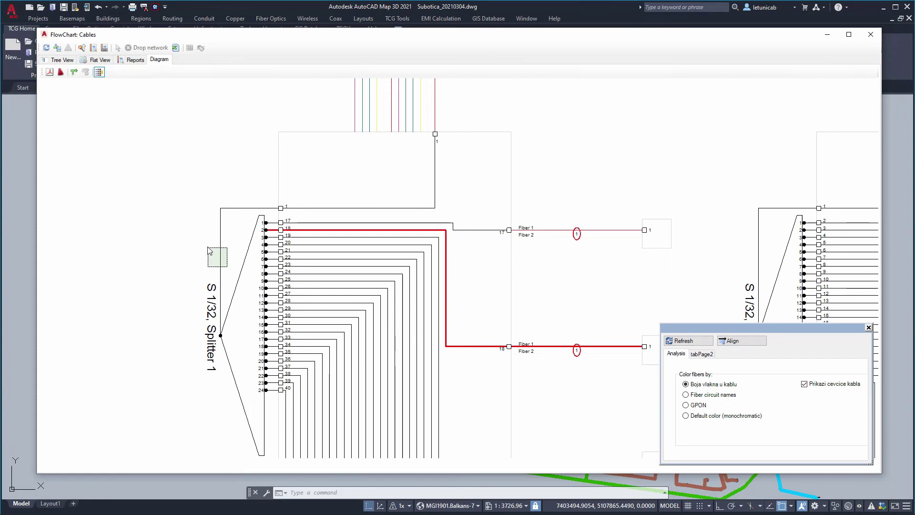
pyautogui.click(220, 257)
pyautogui.scroll(-3, 439, 349)
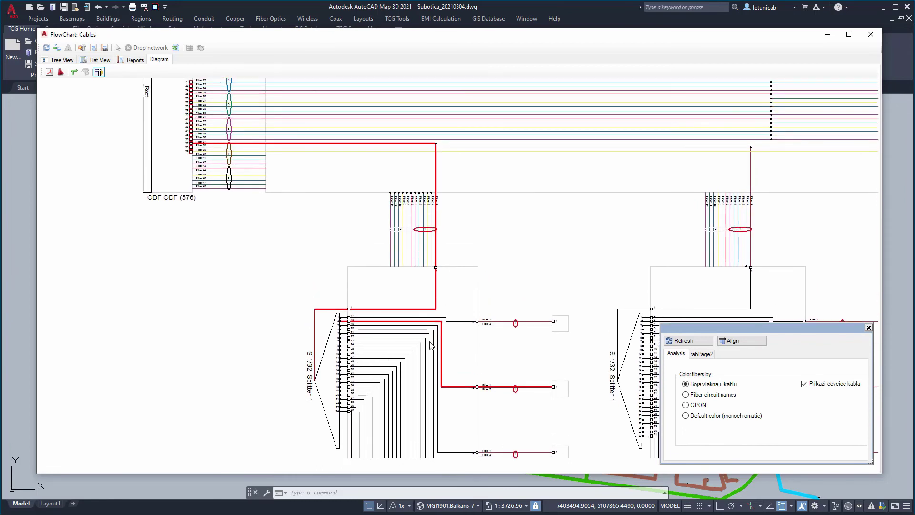
pyautogui.moveTo(281, 164); pyautogui.dragTo(319, 255)
pyautogui.scroll(3, 319, 254)
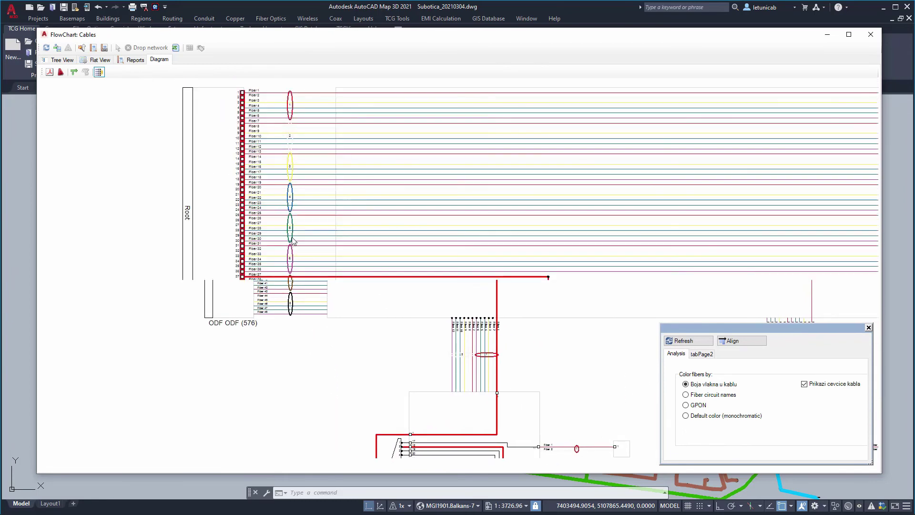
pyautogui.moveTo(309, 292); pyautogui.dragTo(315, 310)
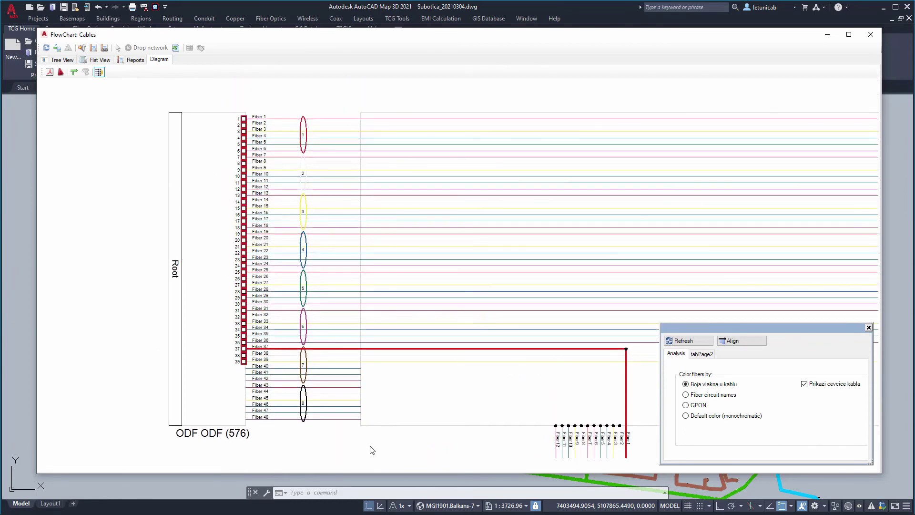
pyautogui.click(352, 442)
# Recolour the fiber diagram by Fiber circuit names and refresh it.
pyautogui.click(686, 394)
pyautogui.click(688, 341)
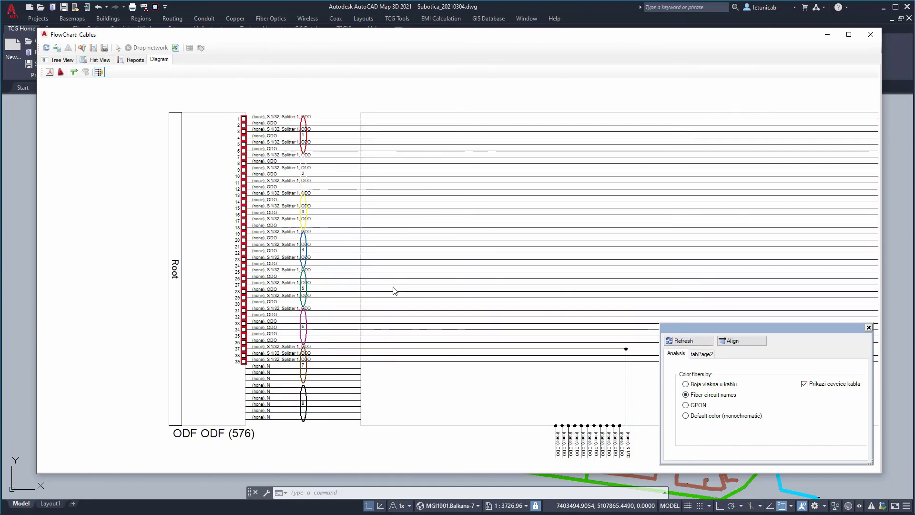
pyautogui.scroll(2, 270, 240)
pyautogui.scroll(3, 270, 239)
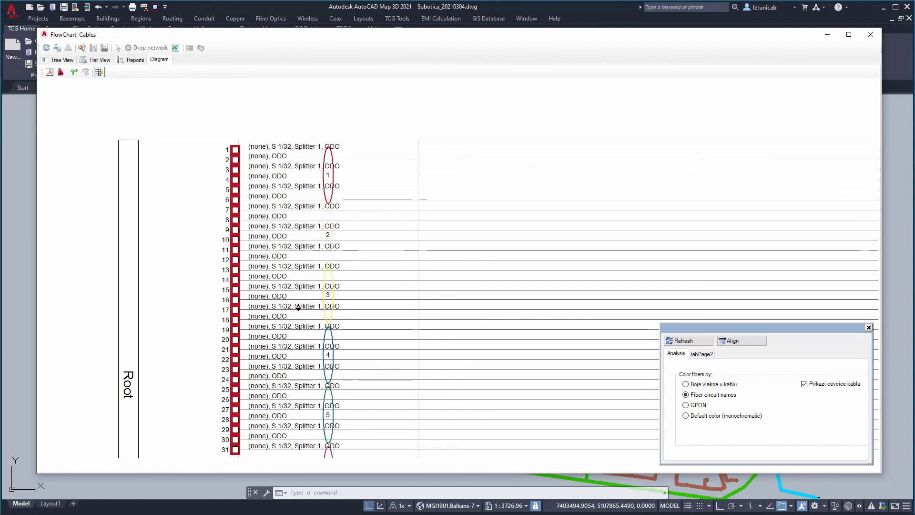
# Recolour the fibers by GPON, then close the FlowChart: Cables window.
pyautogui.click(685, 404)
pyautogui.click(684, 341)
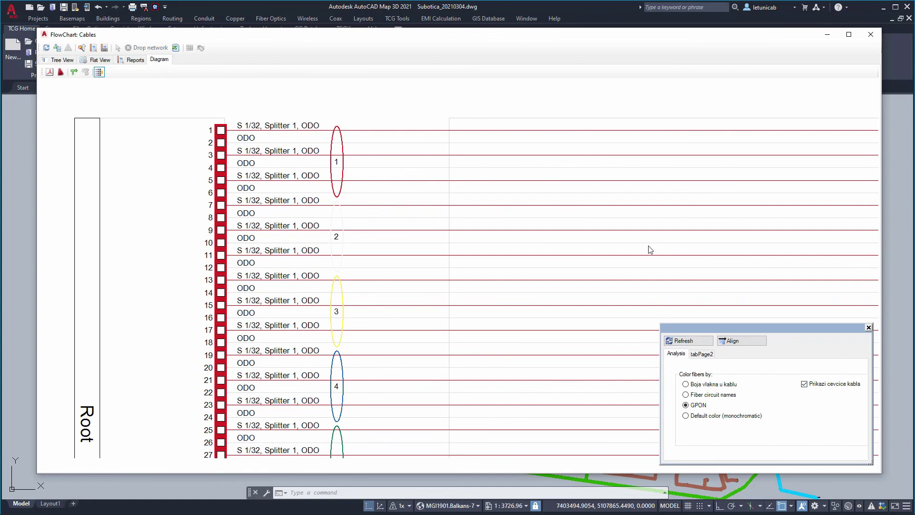
pyautogui.click(870, 35)
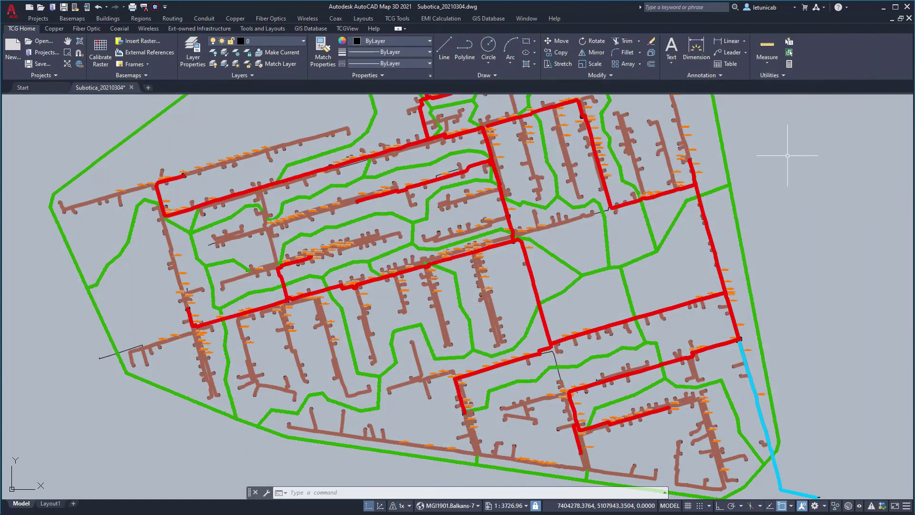